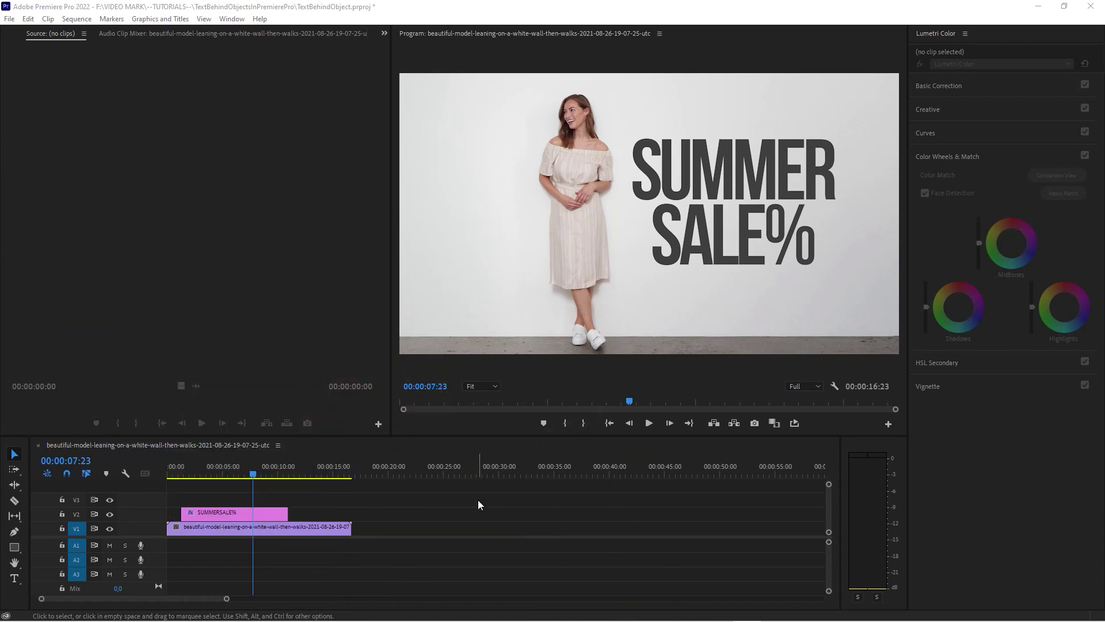
Alt-drag the walking-model clip from V1 onto V3, above the SUMMER SALE% title.
click(234, 472)
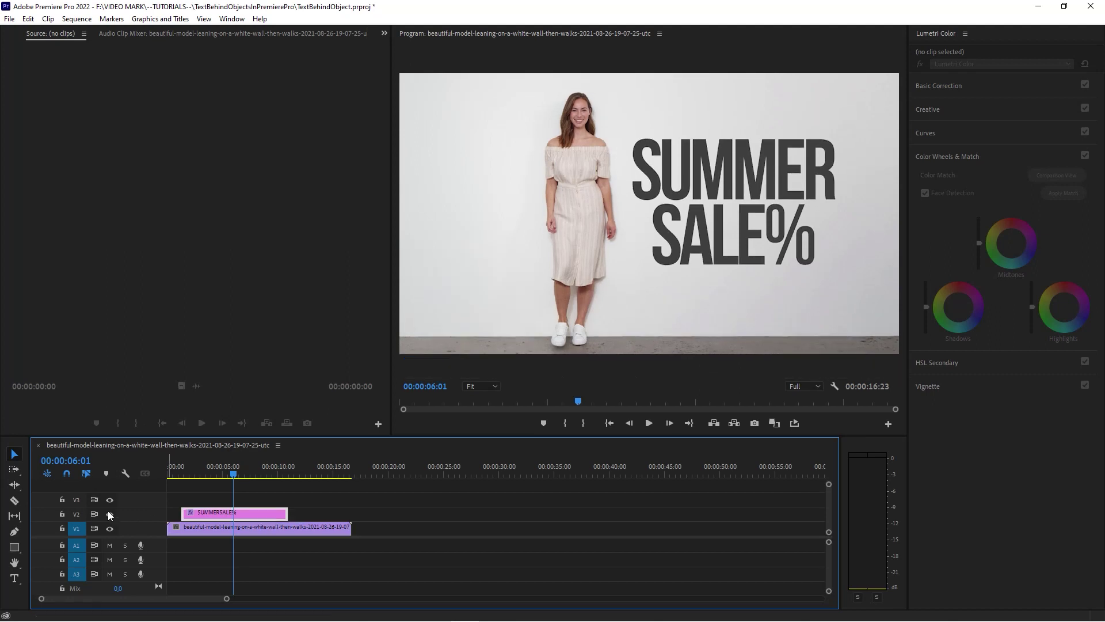
click(221, 511)
drag(238, 474, 199, 474)
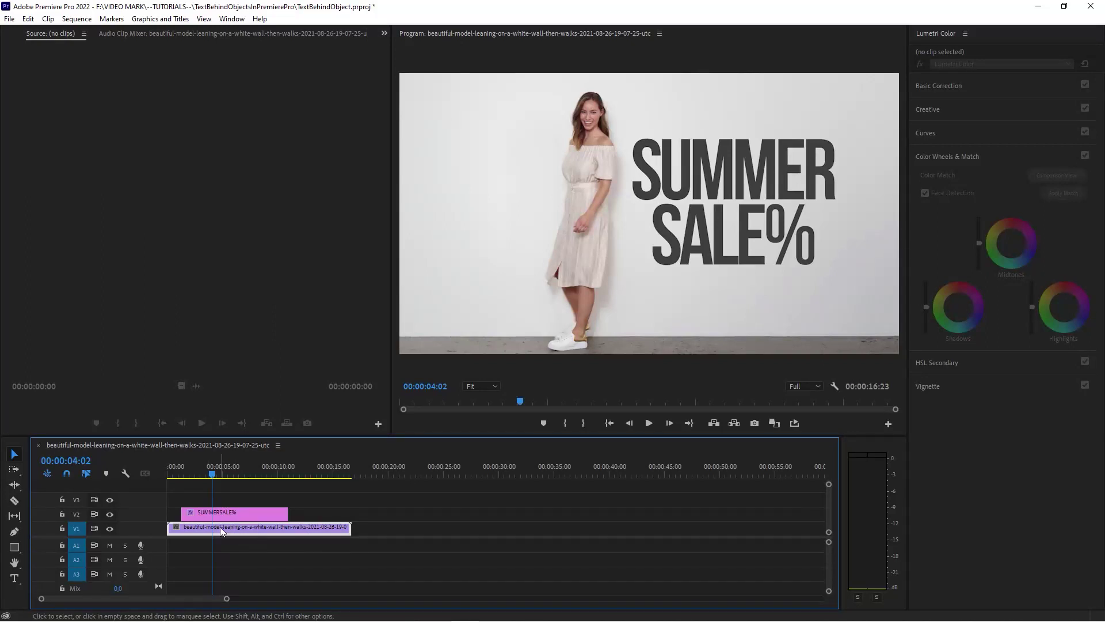
drag(227, 528, 195, 495)
Toggle the V3 copy's visibility to compare with the text, leaving it hidden.
click(109, 500)
click(110, 499)
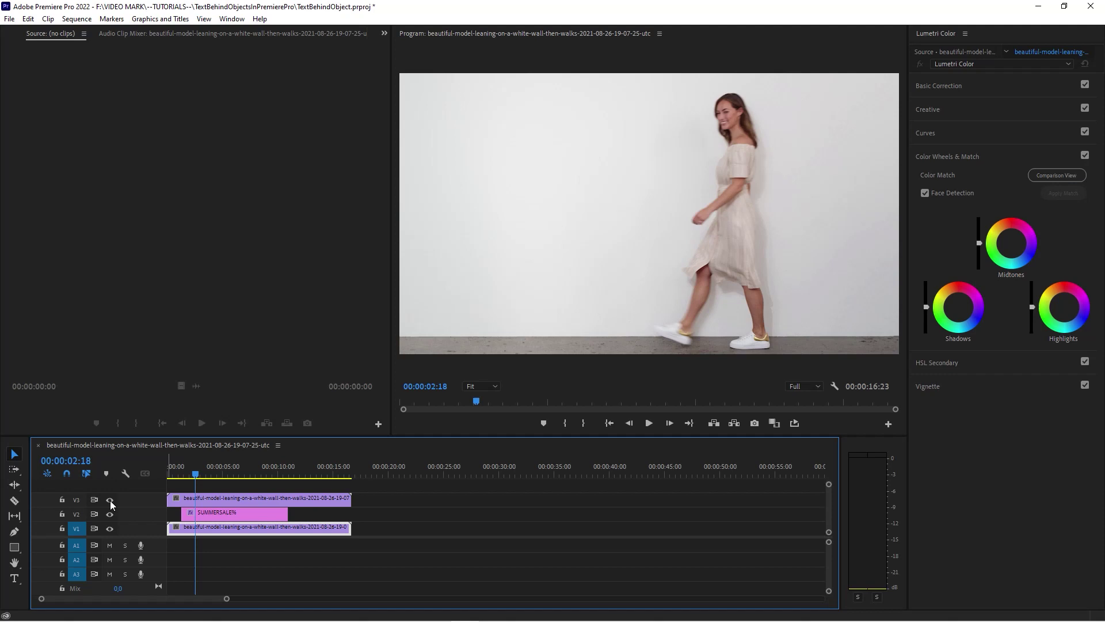
click(109, 499)
click(110, 500)
click(112, 500)
click(112, 499)
click(113, 499)
click(113, 499)
click(112, 499)
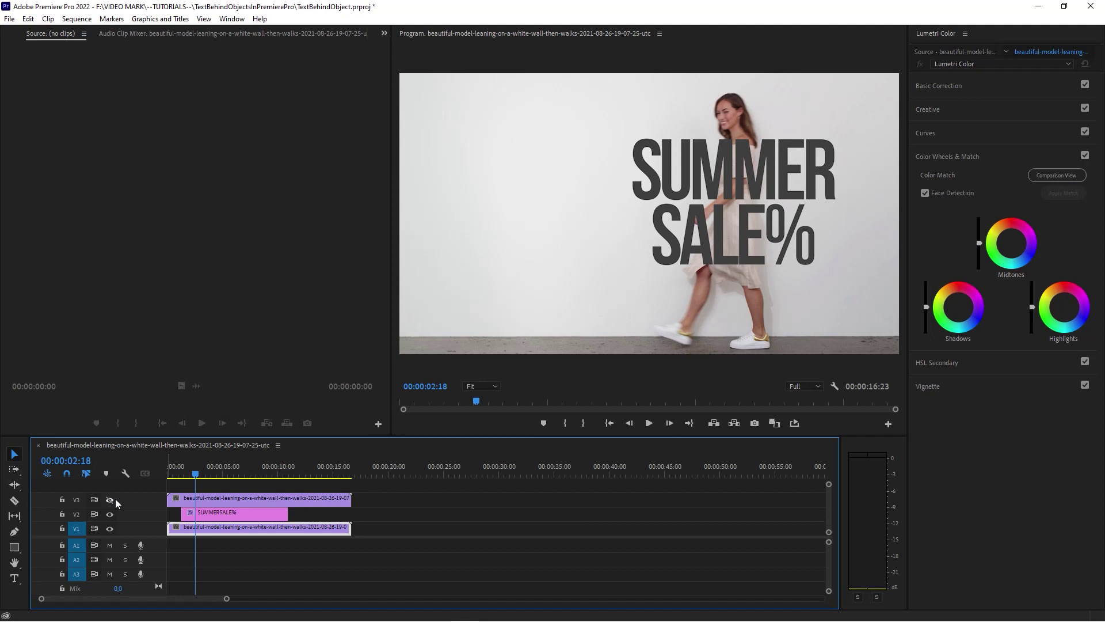
click(186, 474)
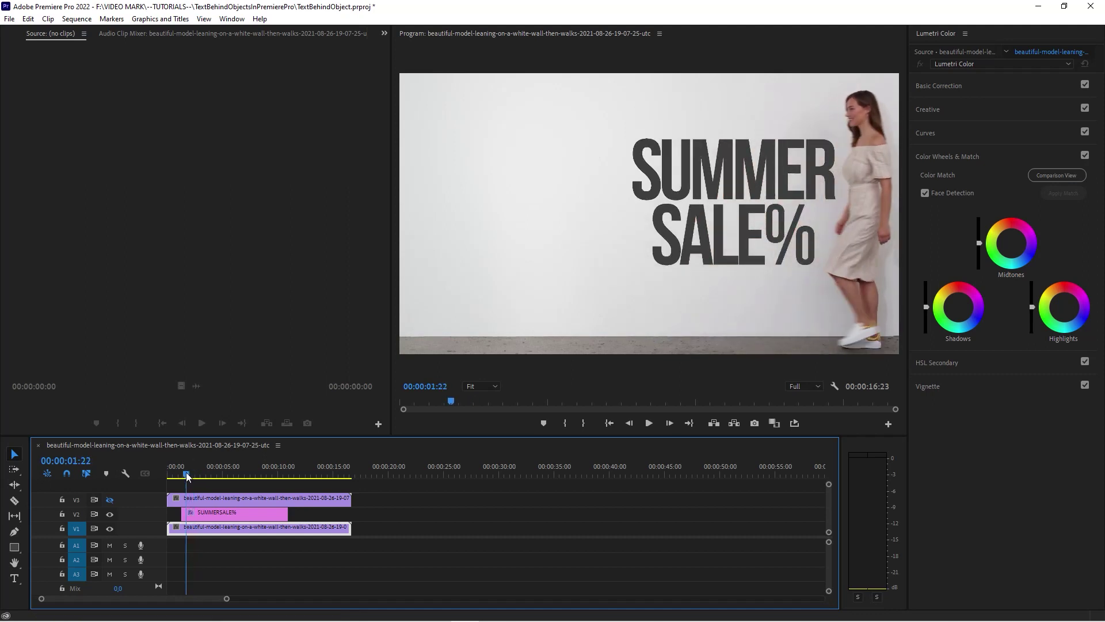
drag(187, 475, 188, 475)
click(209, 498)
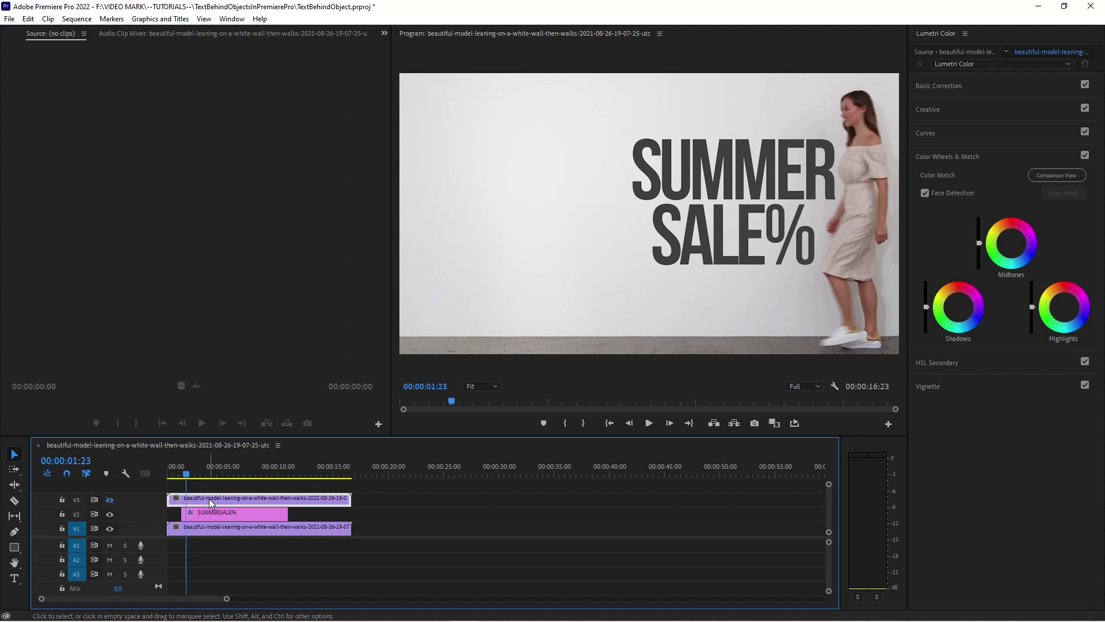
click(422, 488)
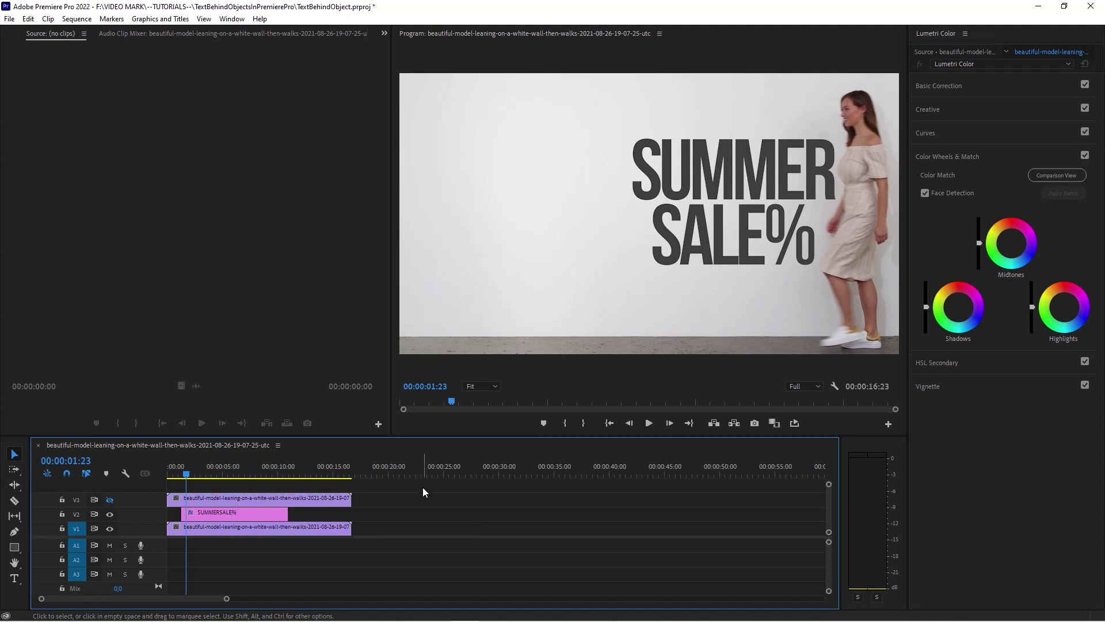
click(241, 505)
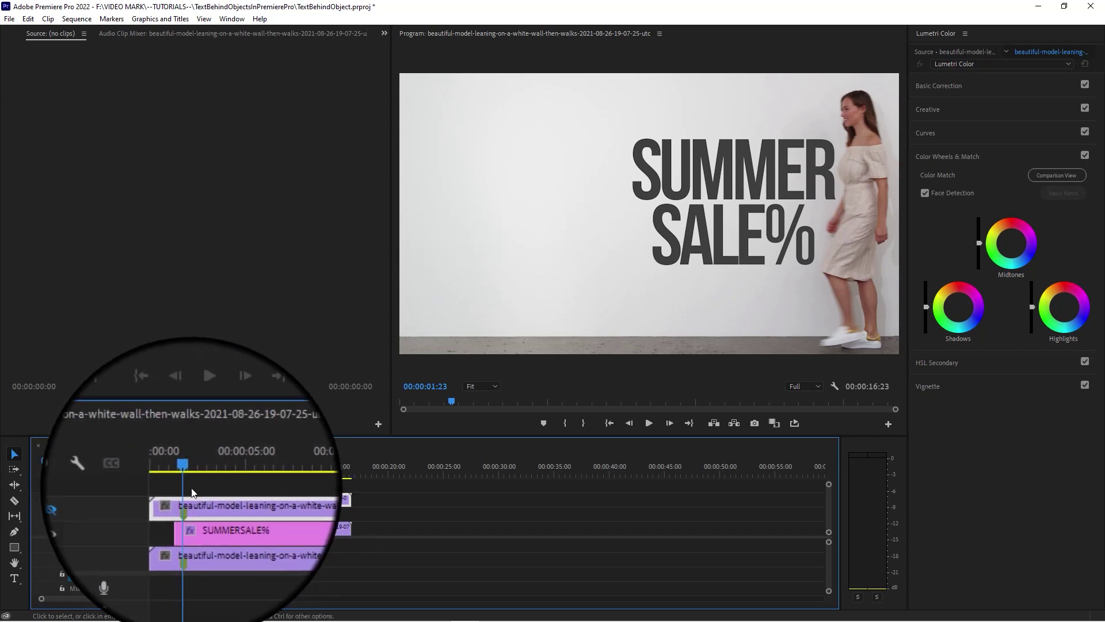
drag(188, 474, 212, 477)
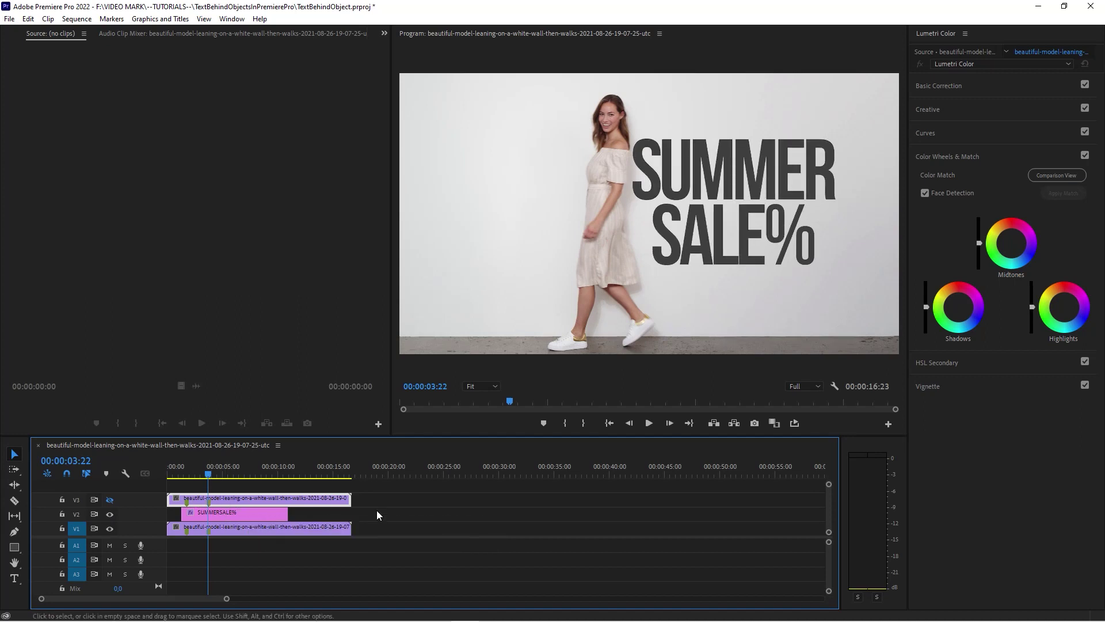
Zoom the timeline in, park the playhead at 00:00:02:04, and hide the V2 title track.
drag(226, 599, 144, 599)
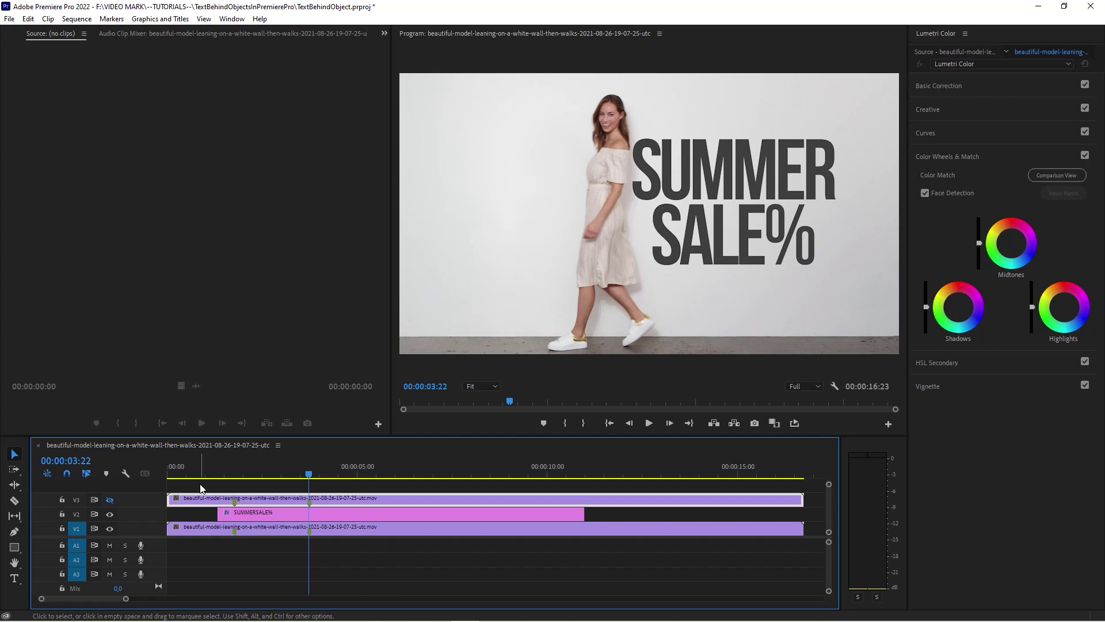
click(301, 475)
drag(300, 476, 253, 475)
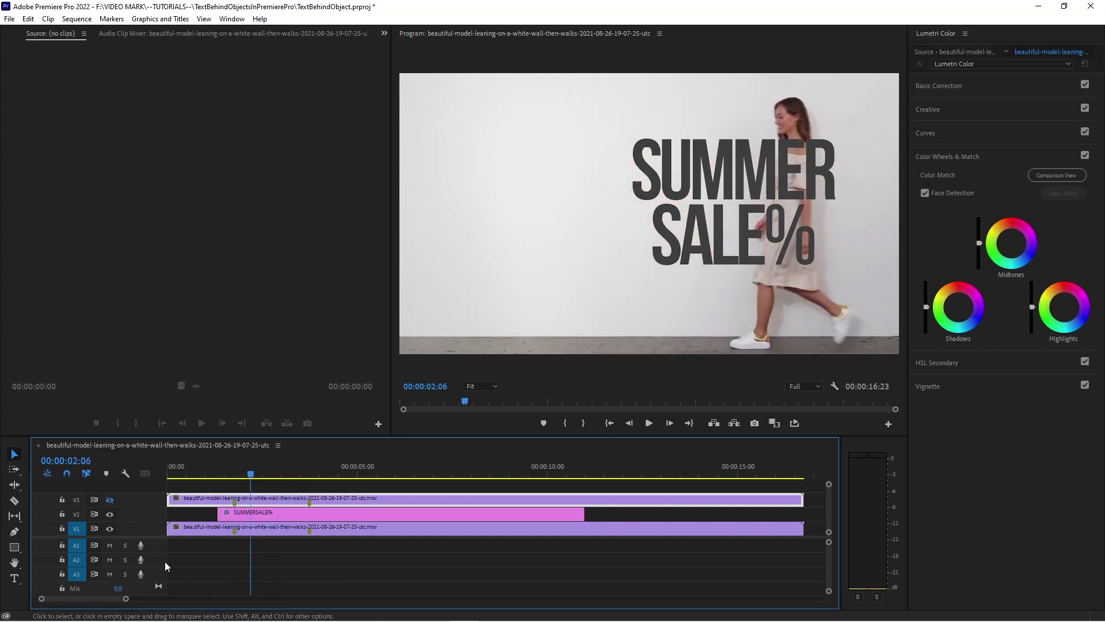
drag(125, 599, 110, 600)
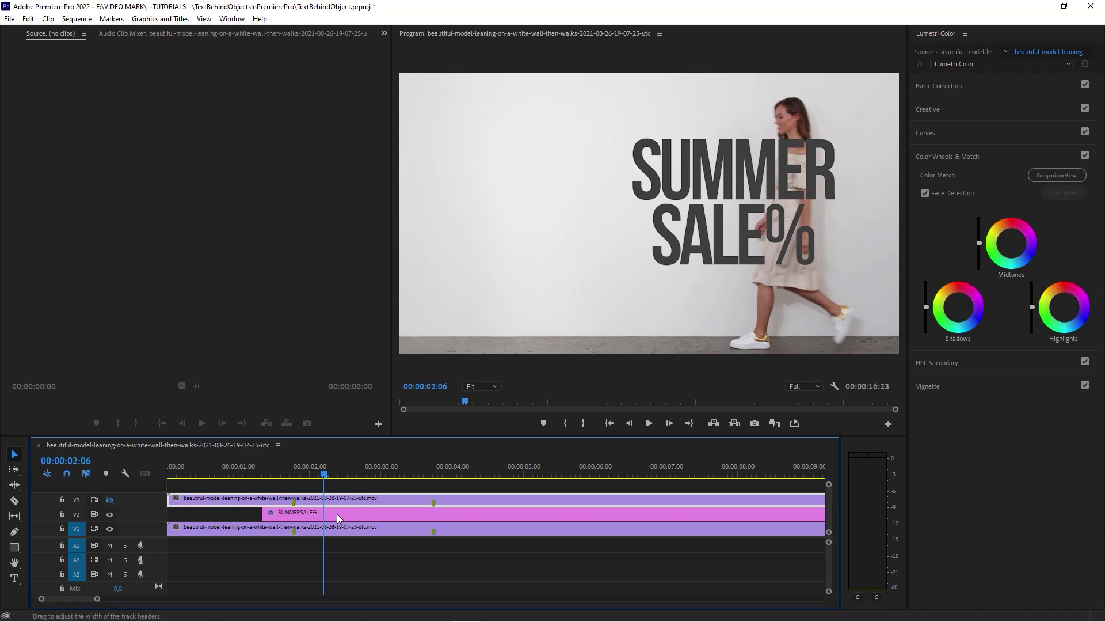
click(318, 475)
drag(319, 475, 321, 475)
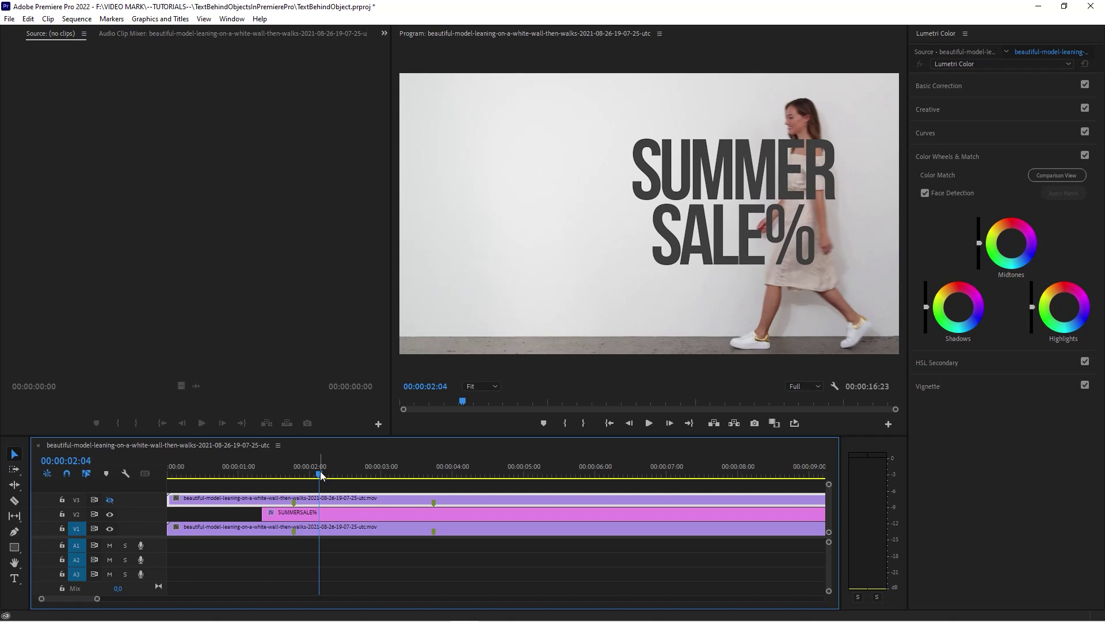
click(109, 514)
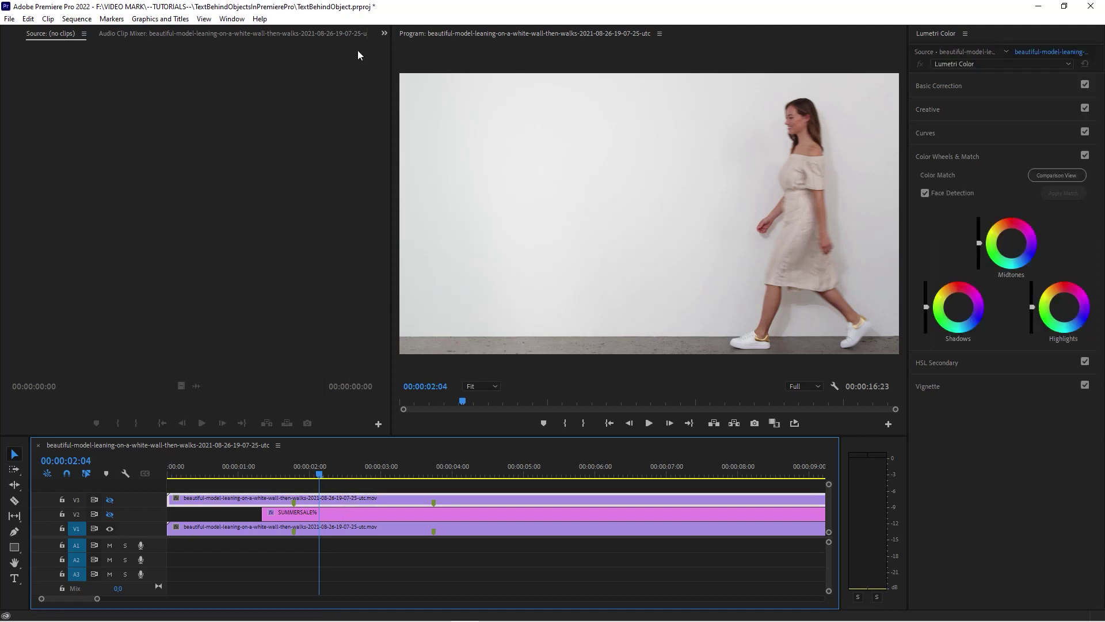
Show Effect Controls for the V3 model copy and choose Opacity's Free draw bezier pen.
click(386, 34)
click(409, 53)
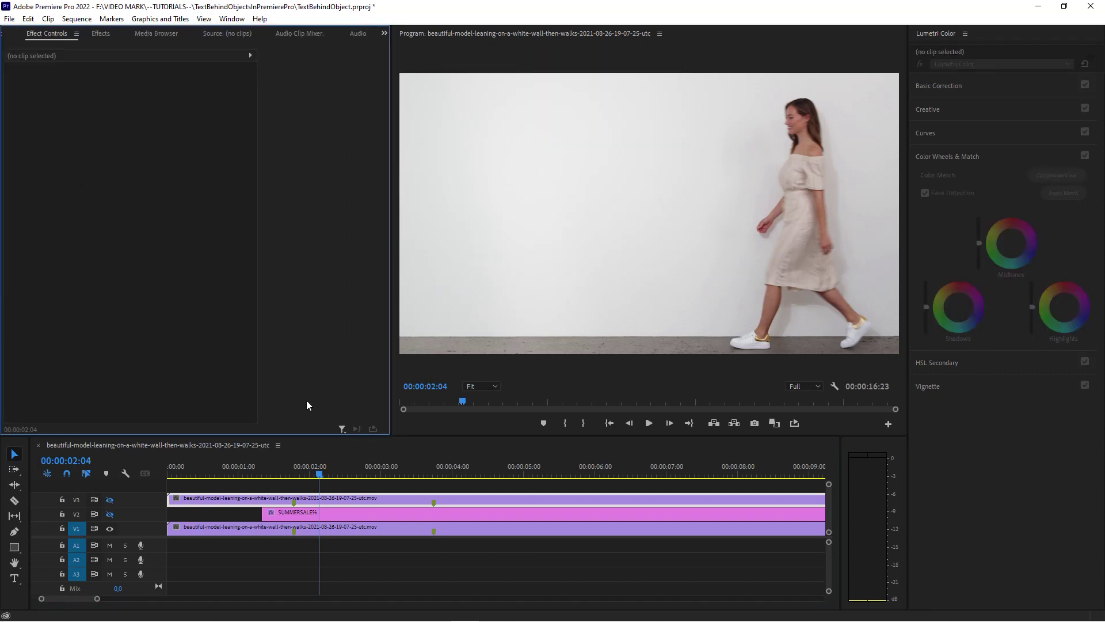
click(261, 479)
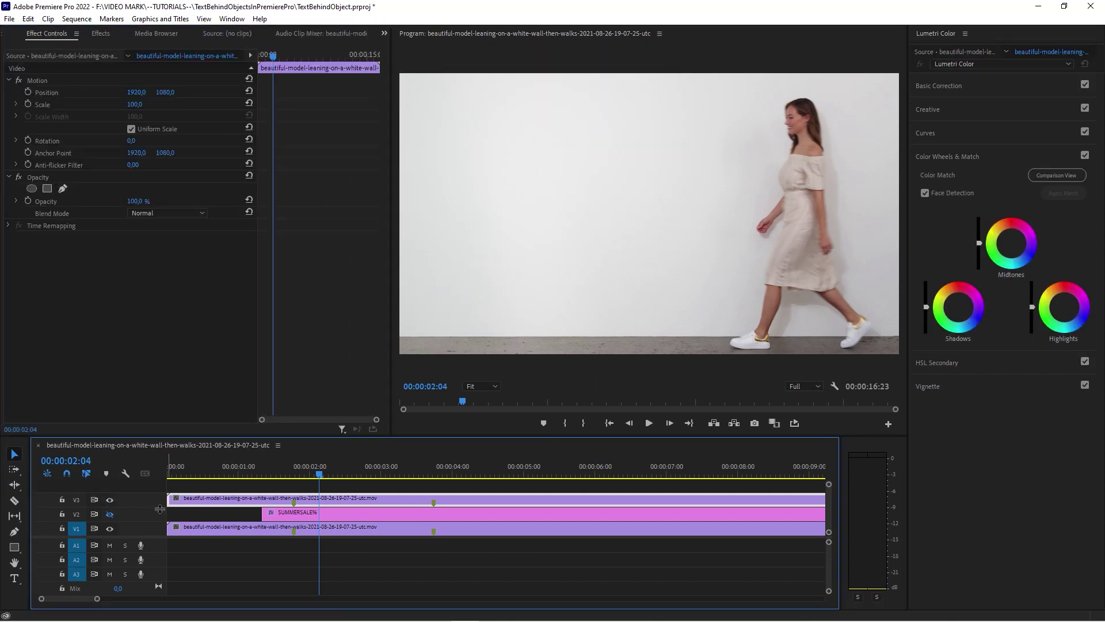
click(63, 188)
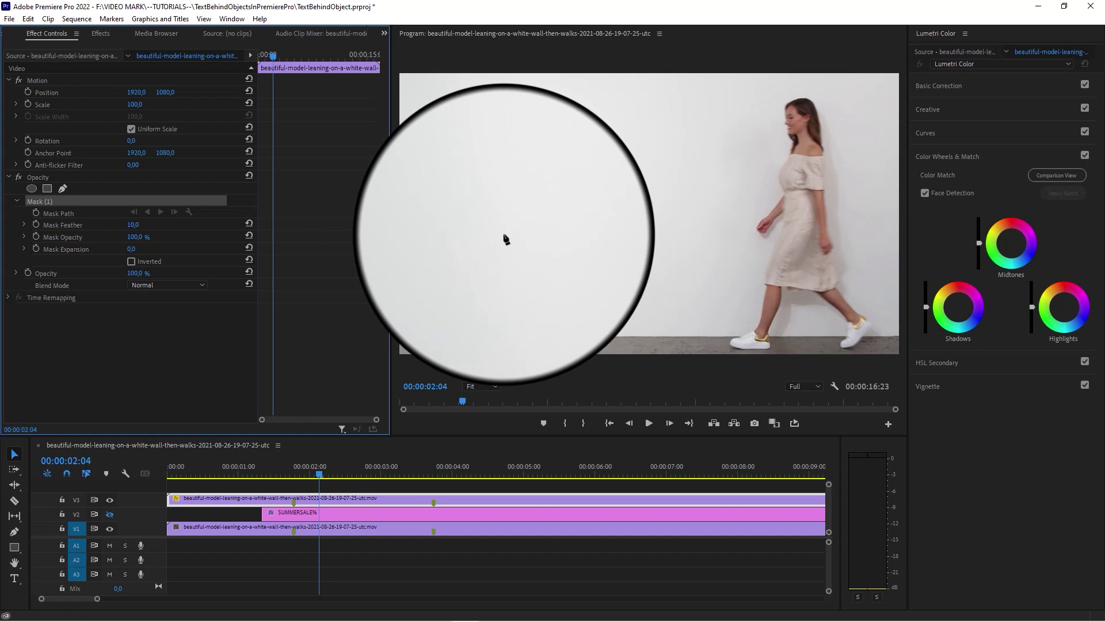
Trace Mask (1) from the neckline down the arm, around the hand and down the dress front.
drag(793, 153, 798, 147)
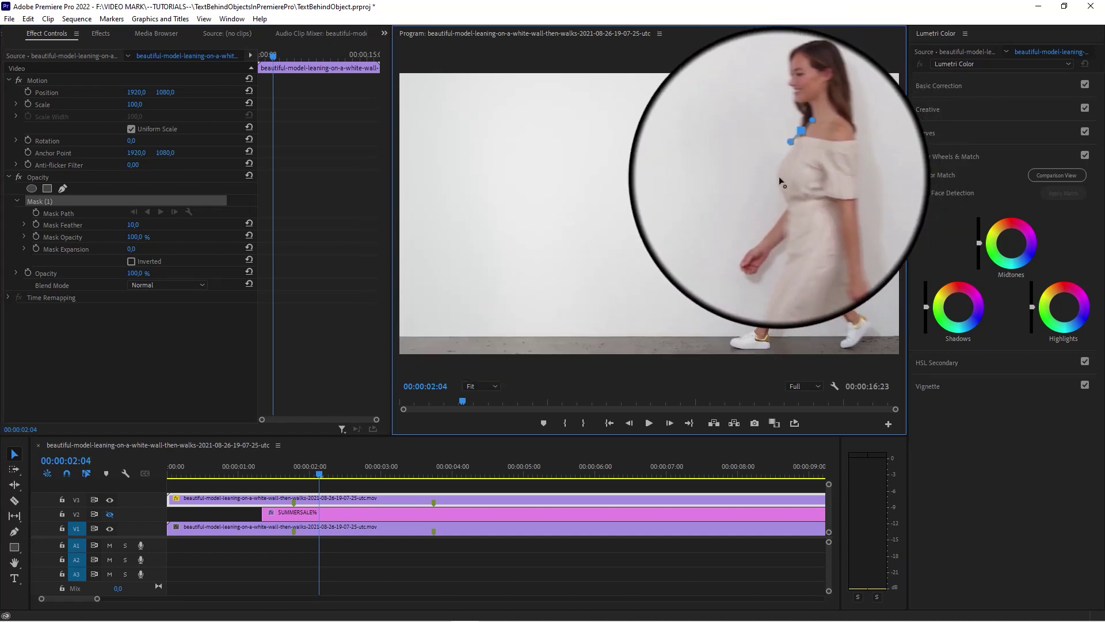
click(779, 177)
click(781, 199)
click(760, 219)
click(766, 235)
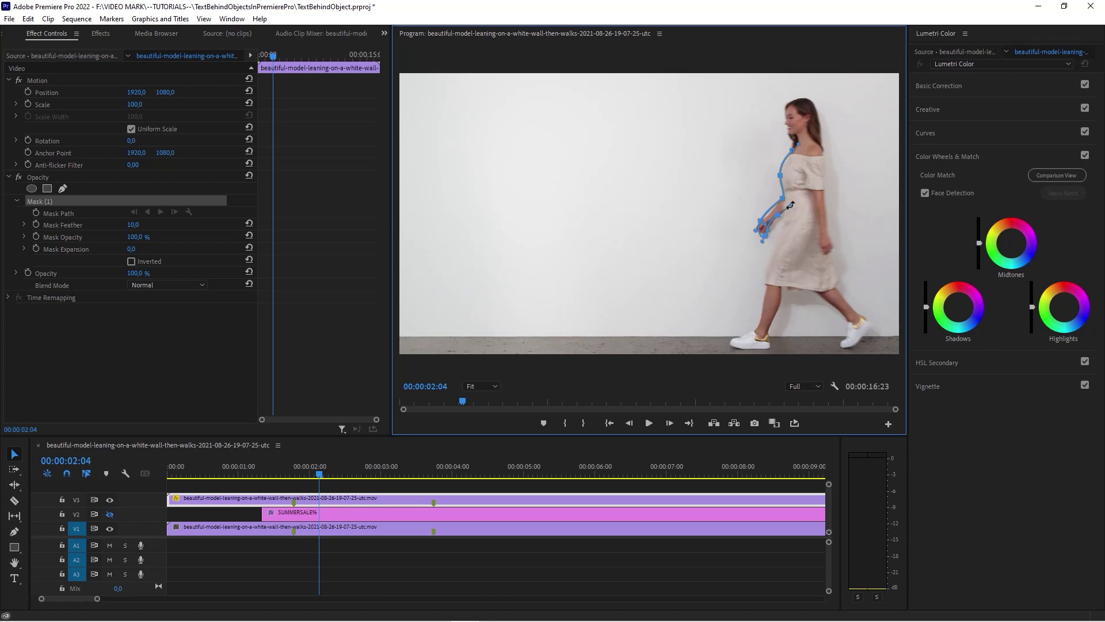
click(777, 242)
click(768, 281)
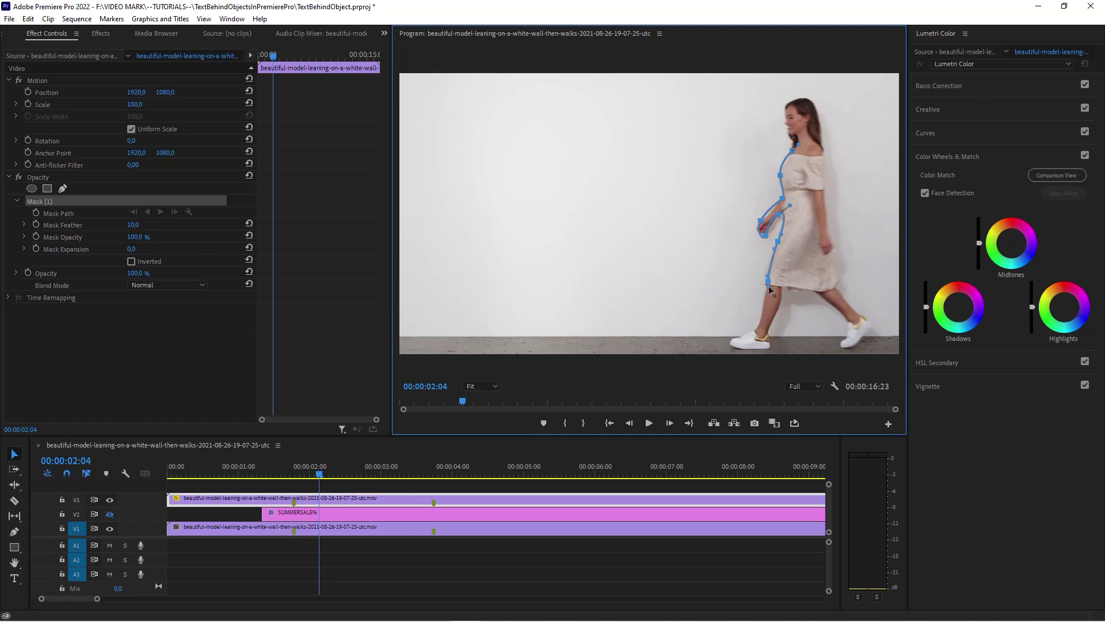
Finish Mask (1) along the hem and up the back to the shoulder, then play to check.
drag(803, 287, 814, 286)
click(836, 265)
click(828, 241)
click(824, 221)
click(824, 202)
click(824, 182)
drag(821, 150, 809, 132)
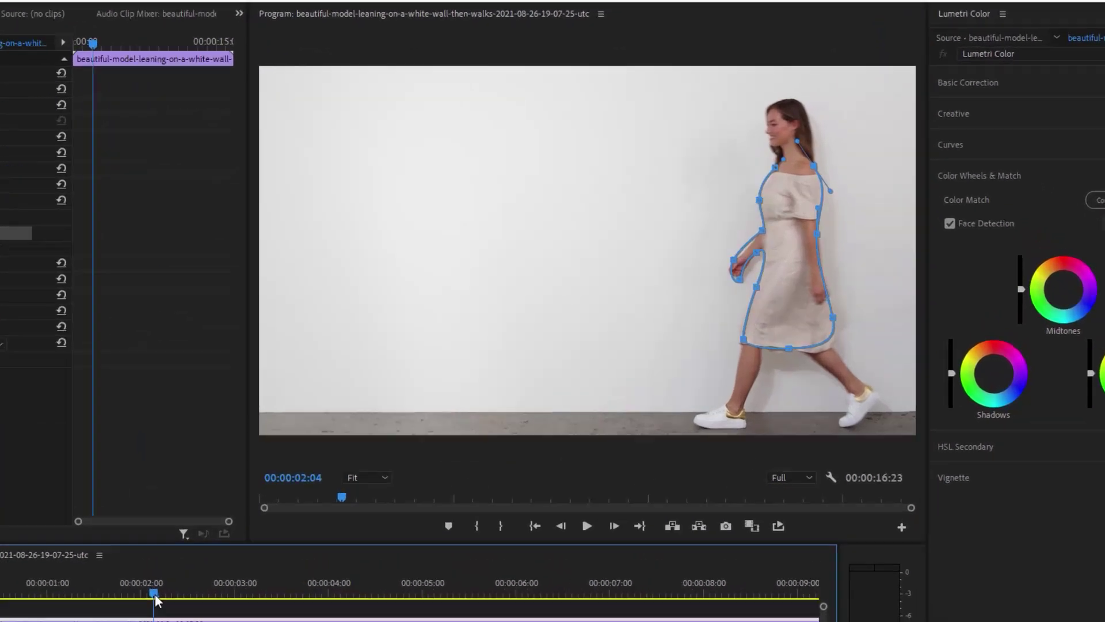
key(space)
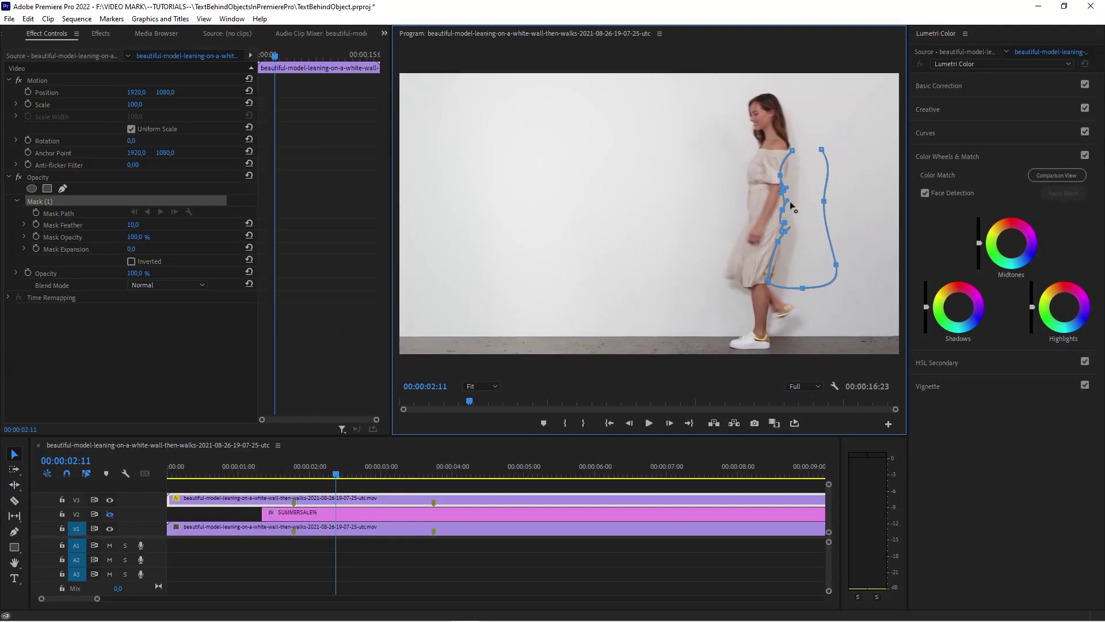
Delete Mask (1) from the top copy, leaving Opacity at 100% with Normal blend.
click(115, 365)
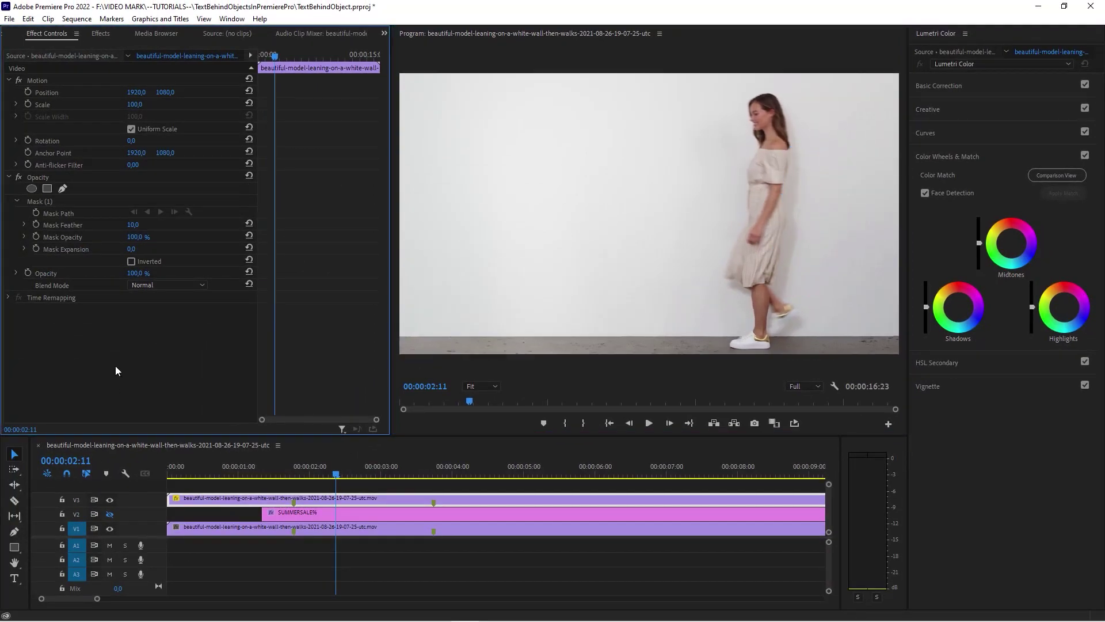
click(40, 203)
key(Delete)
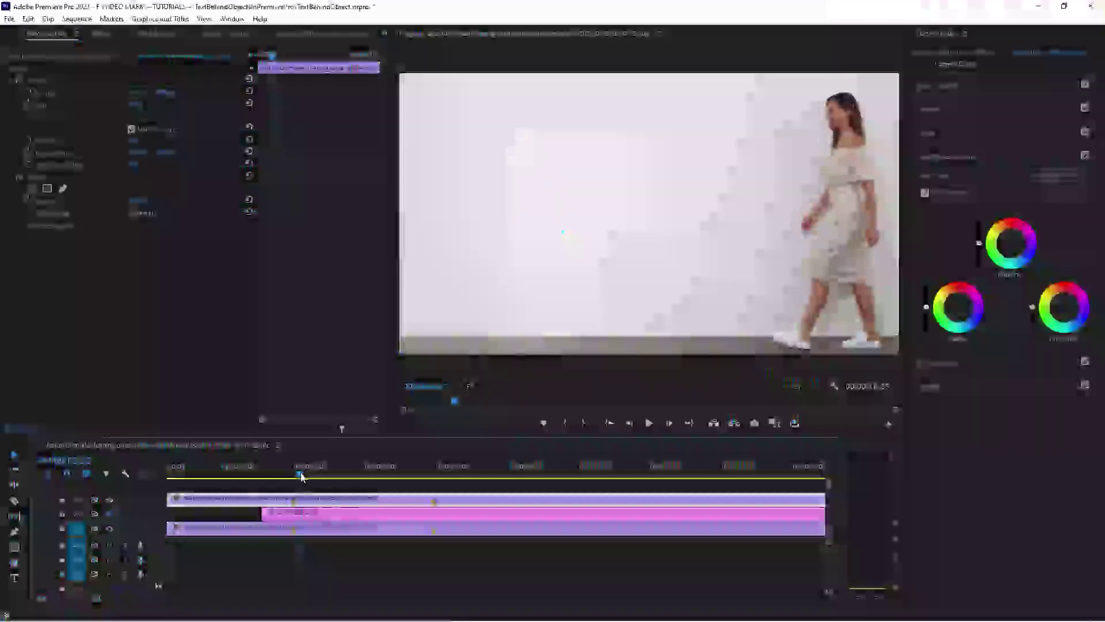
drag(298, 472, 317, 474)
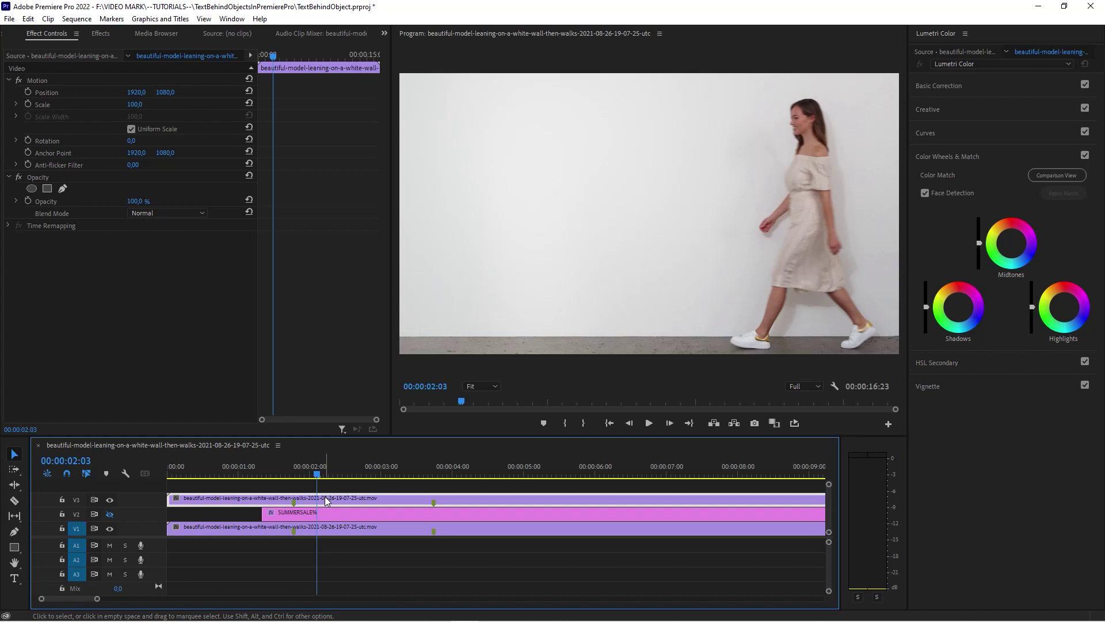
Start a new pen mask at 100% preview, placing curved points from the waist down to the wrist.
click(65, 191)
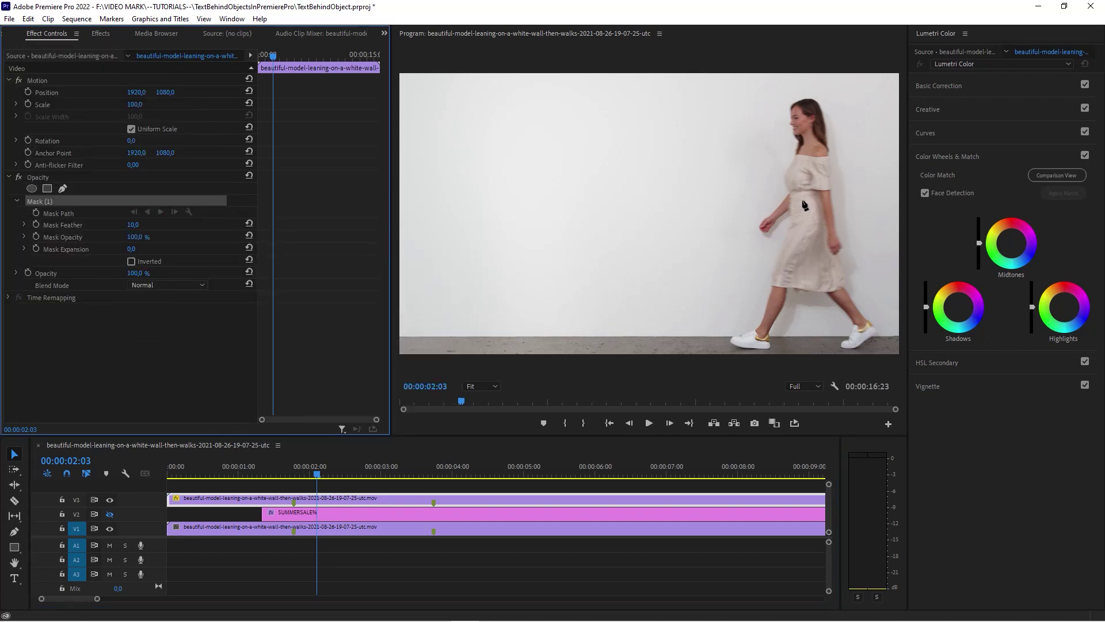
click(493, 387)
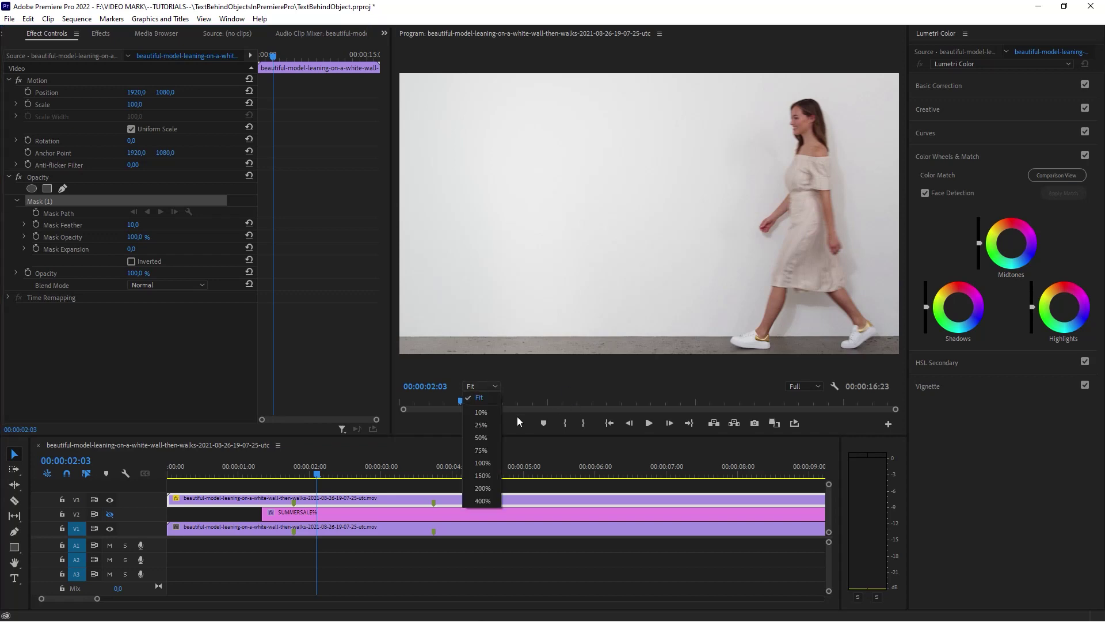
click(488, 463)
drag(643, 377, 769, 371)
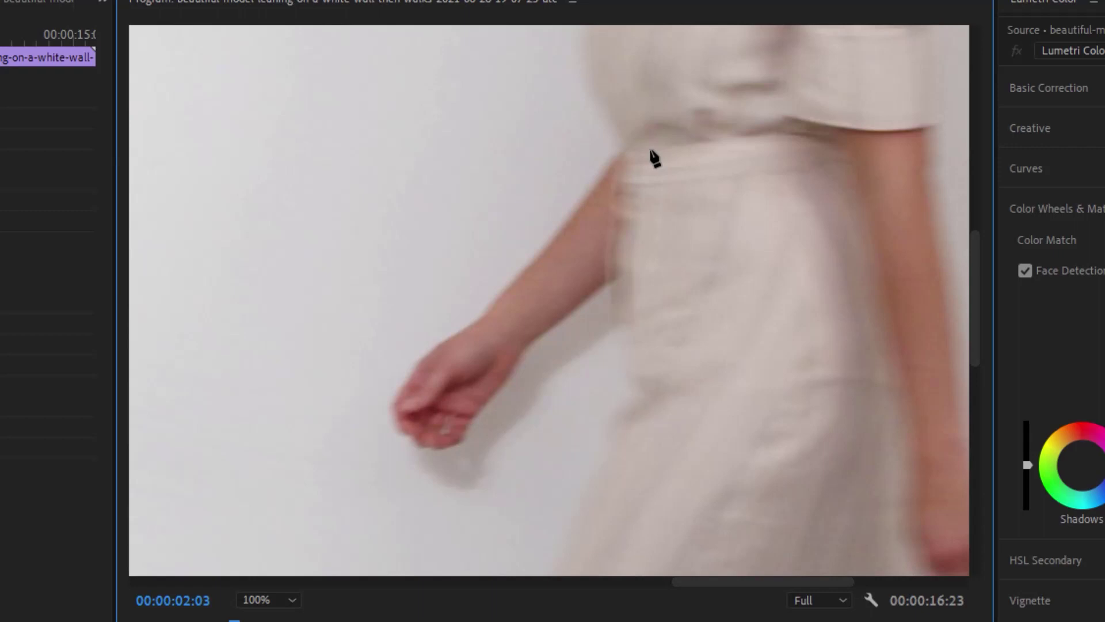
drag(634, 107, 621, 128)
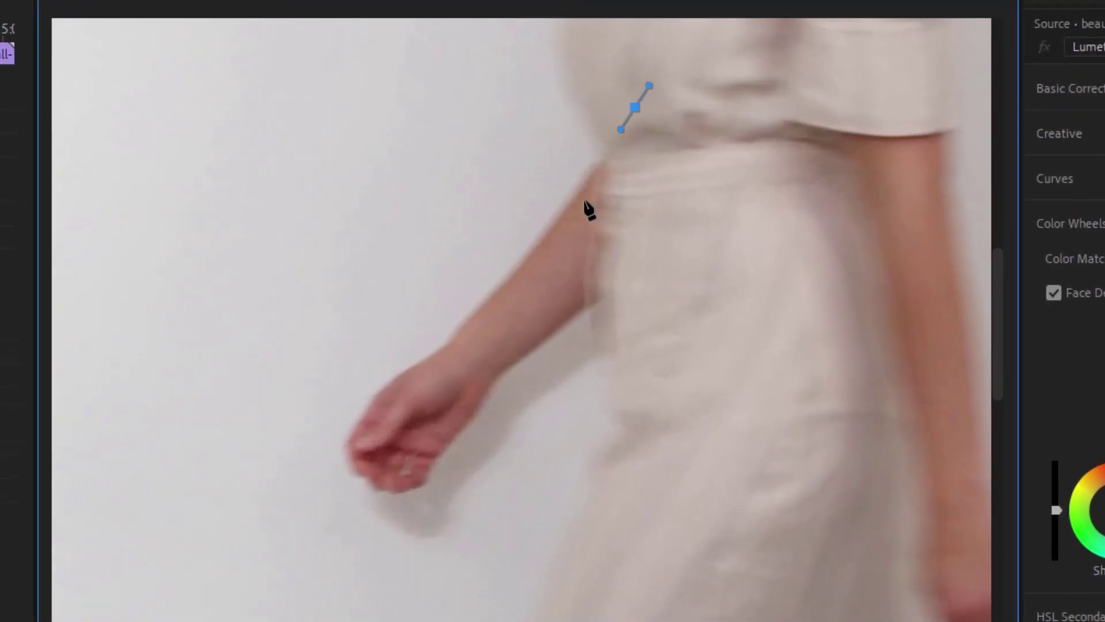
drag(576, 197, 564, 211)
drag(522, 268, 508, 284)
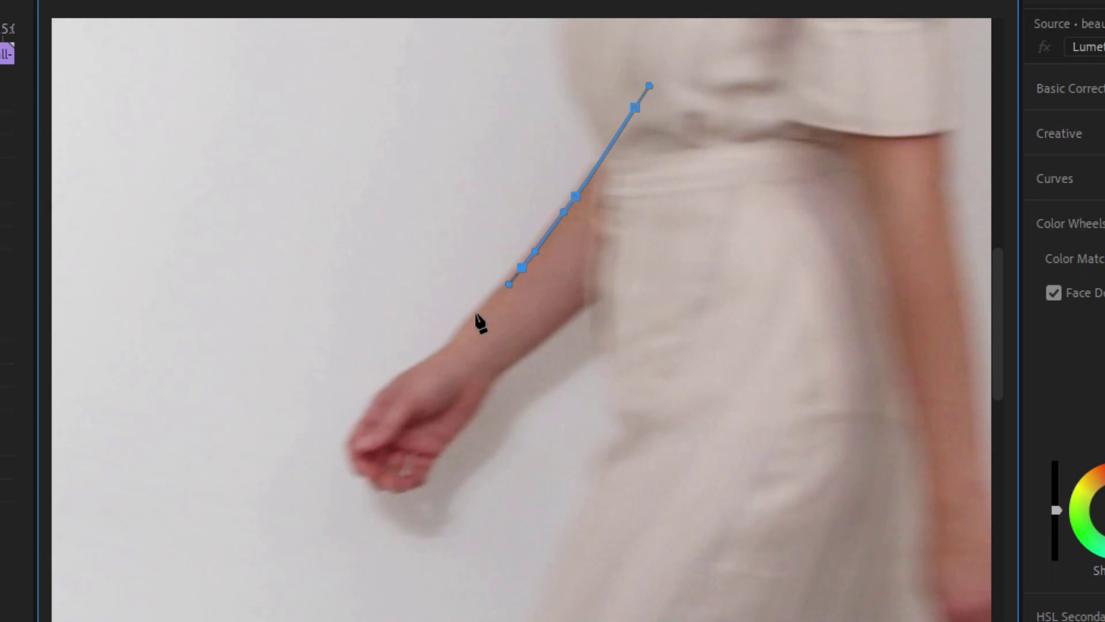
drag(469, 324, 469, 322)
drag(405, 373, 393, 382)
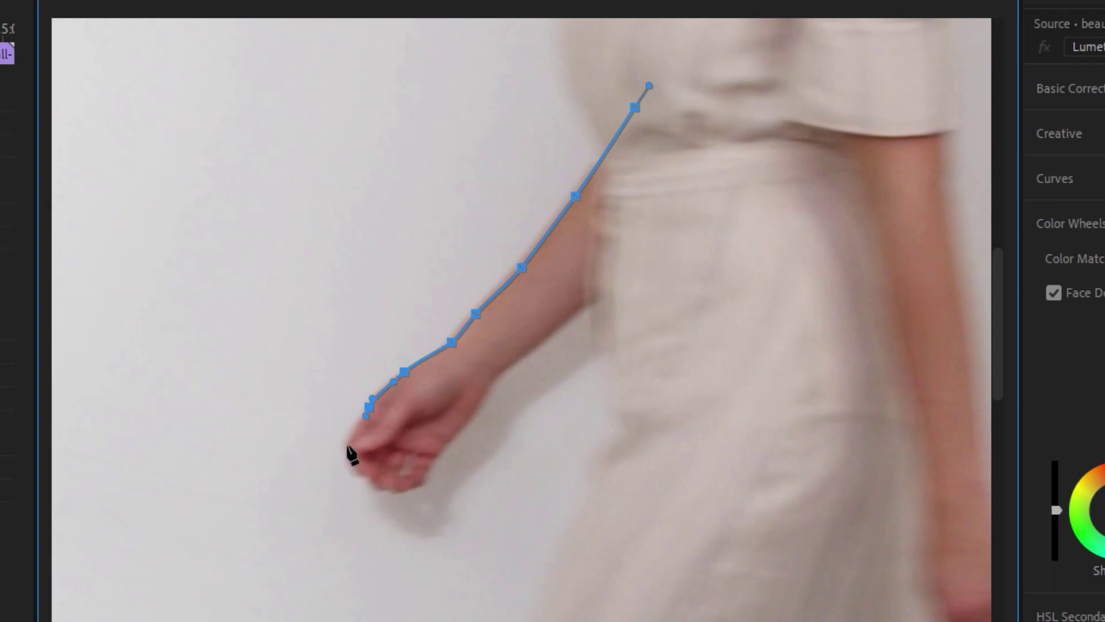
Outline the fingers and knuckles, run back up to the shoulder, and close the arm mask.
drag(348, 446, 347, 456)
click(364, 483)
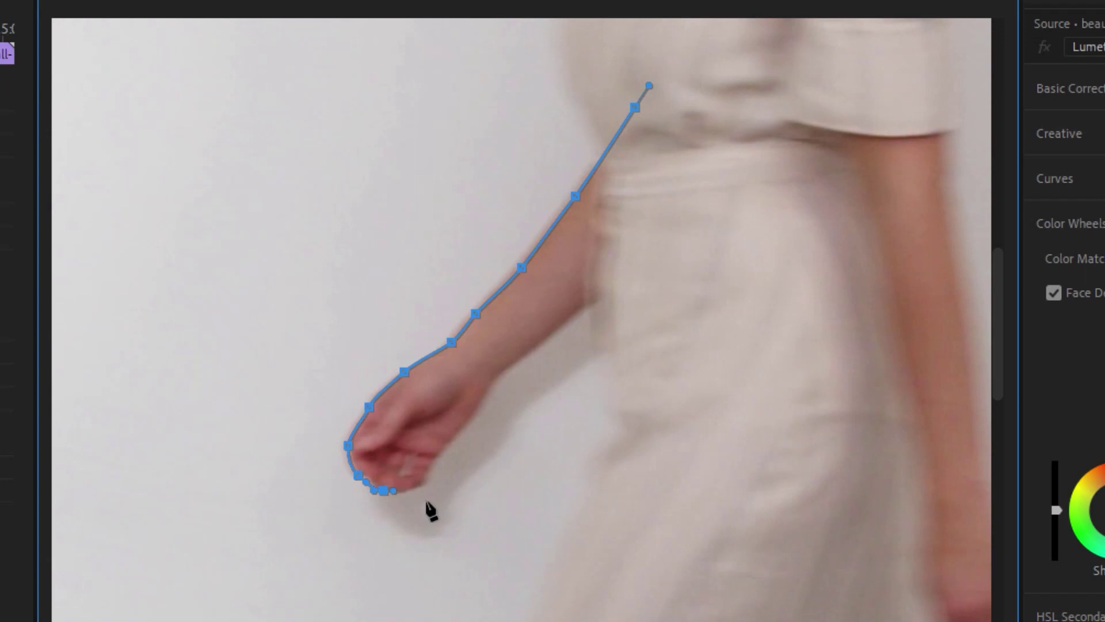
drag(421, 487, 427, 475)
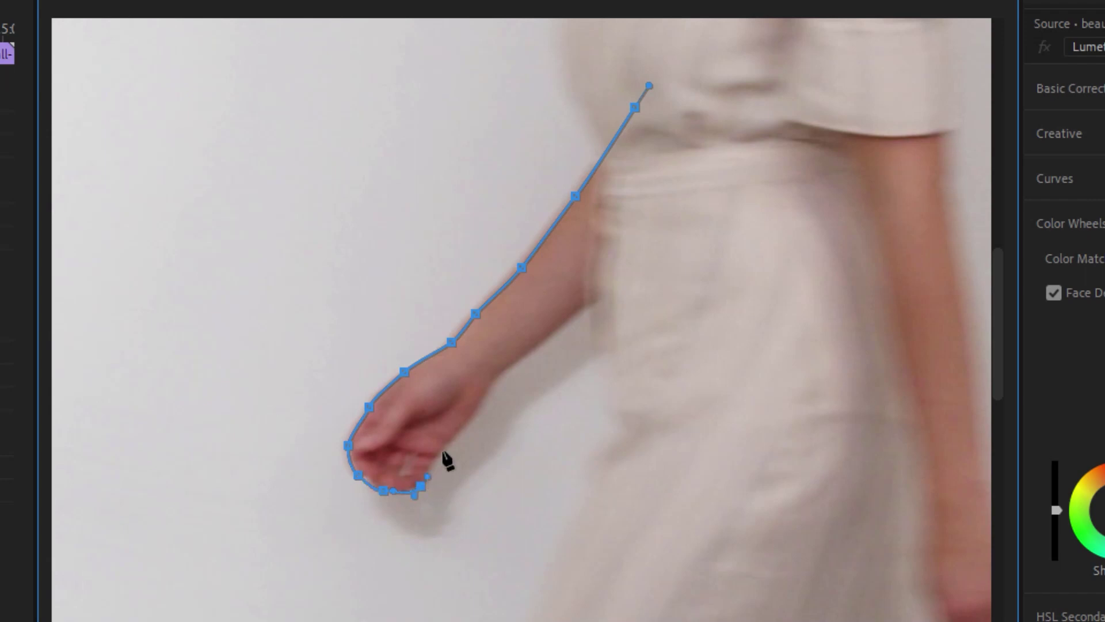
click(476, 407)
click(667, 257)
click(649, 85)
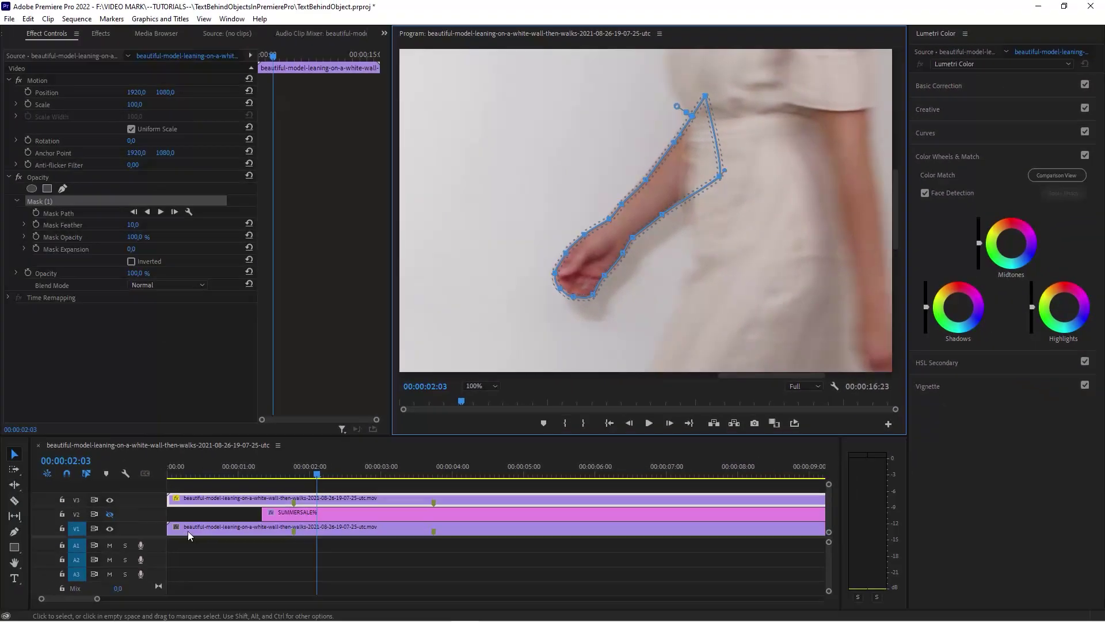
Toggle V1 to check the arm mask, then set the Program zoom to Fit and reselect Mask (1).
click(109, 528)
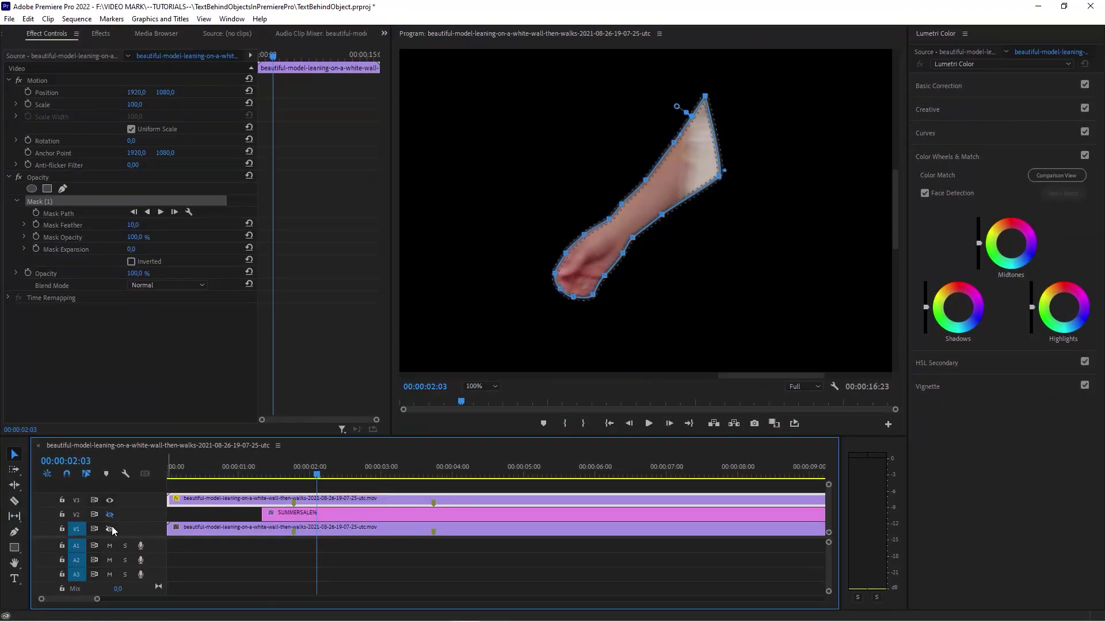
click(423, 563)
click(110, 527)
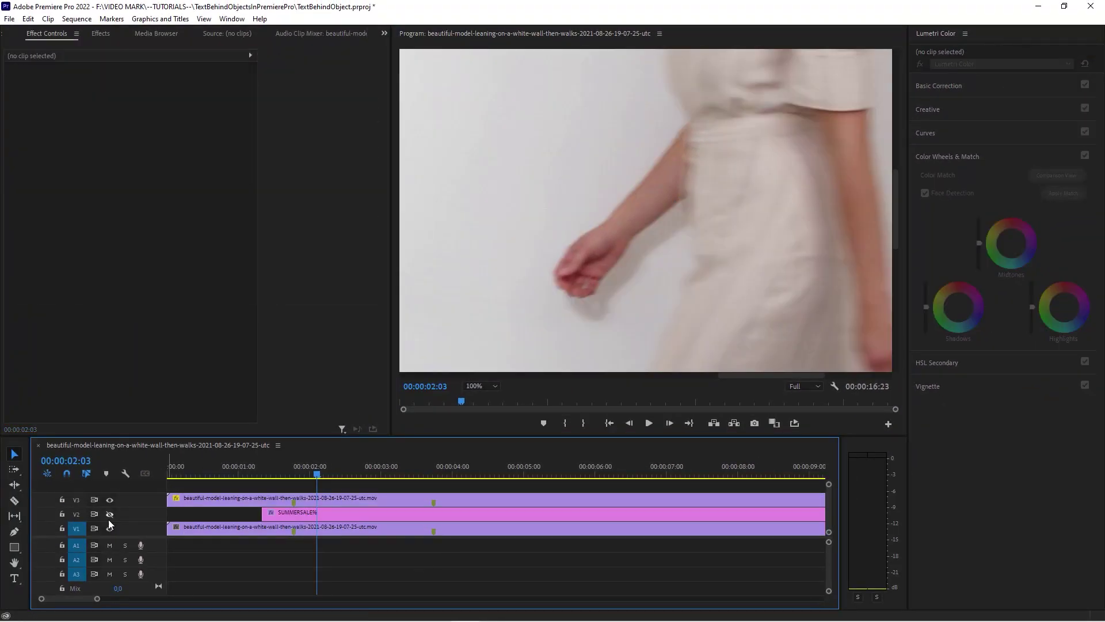
click(351, 497)
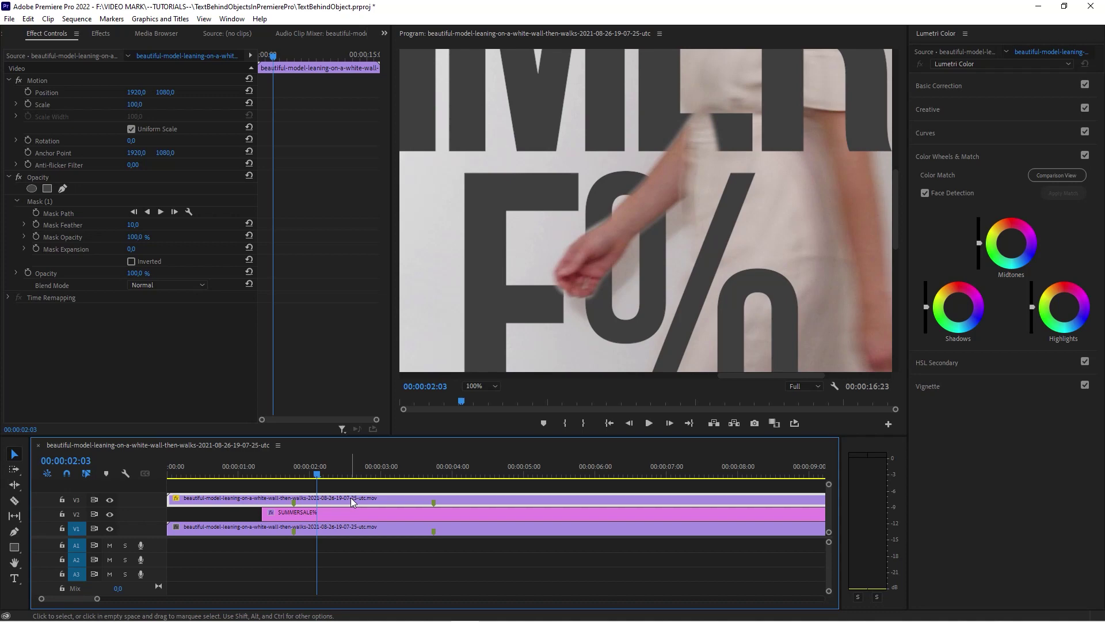
click(494, 386)
click(489, 403)
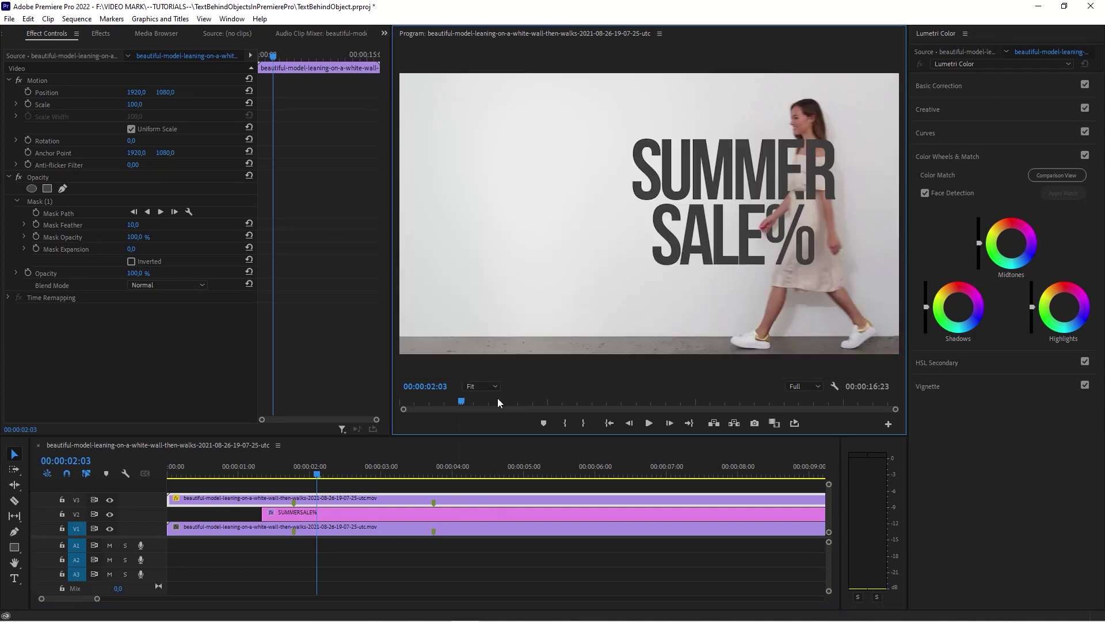
click(44, 201)
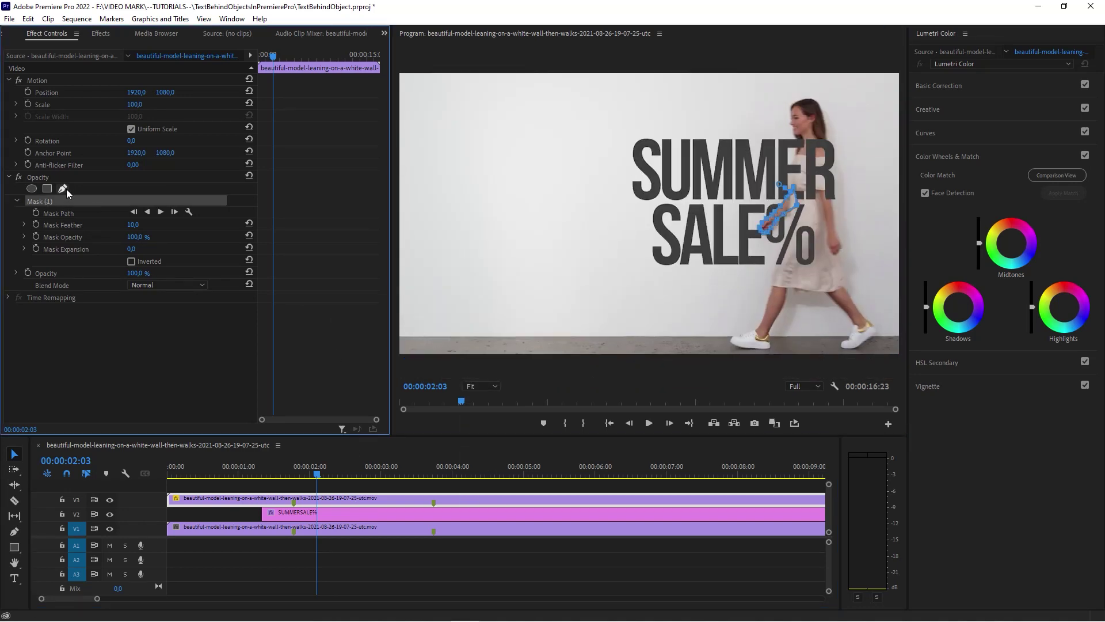
Add Mask (2) with Free draw bezier and set the Program monitor zoom to 50%.
click(64, 189)
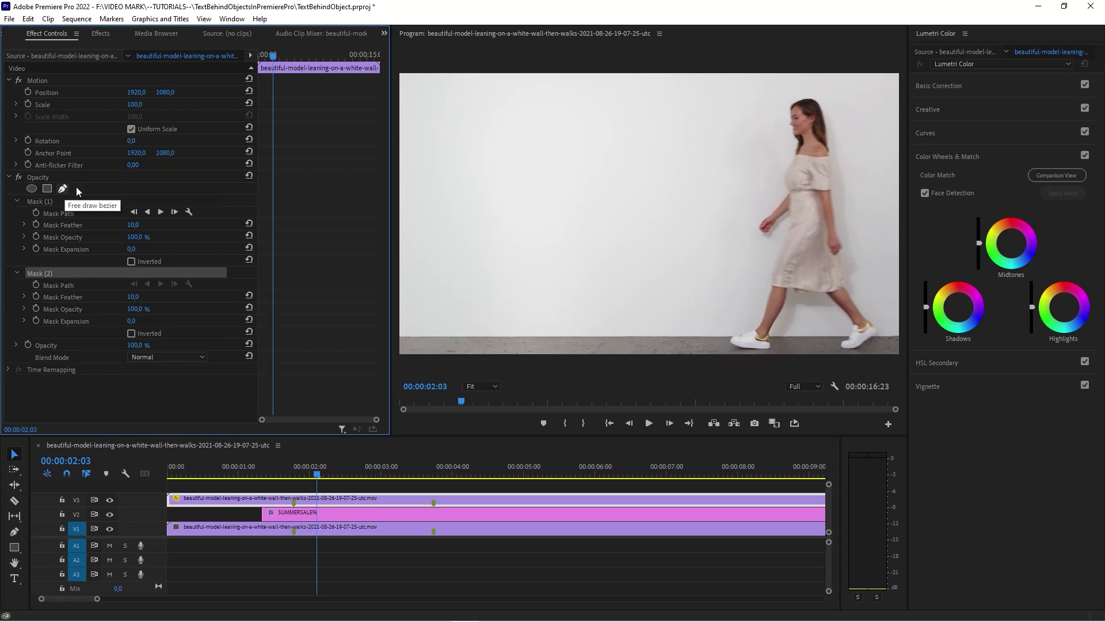
click(494, 387)
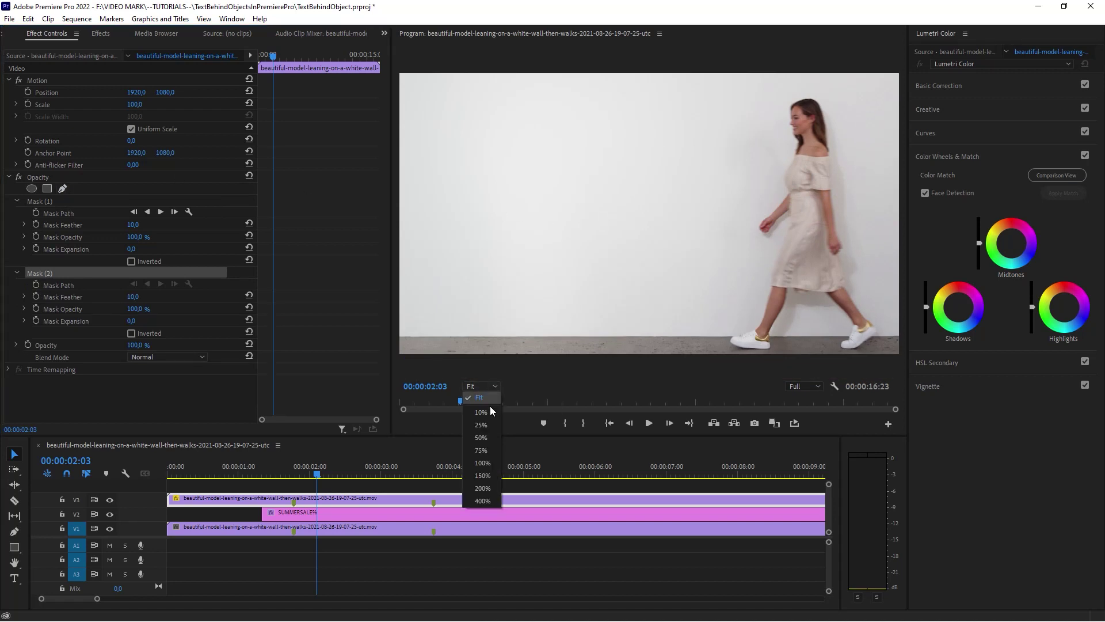
click(482, 462)
drag(648, 374, 798, 370)
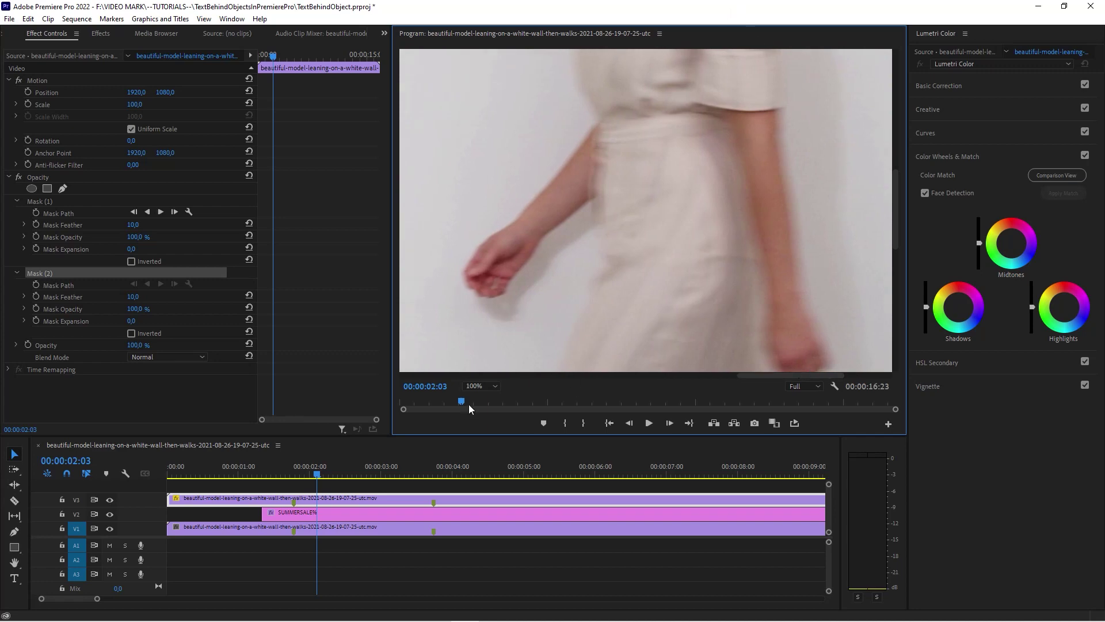
click(488, 387)
click(493, 437)
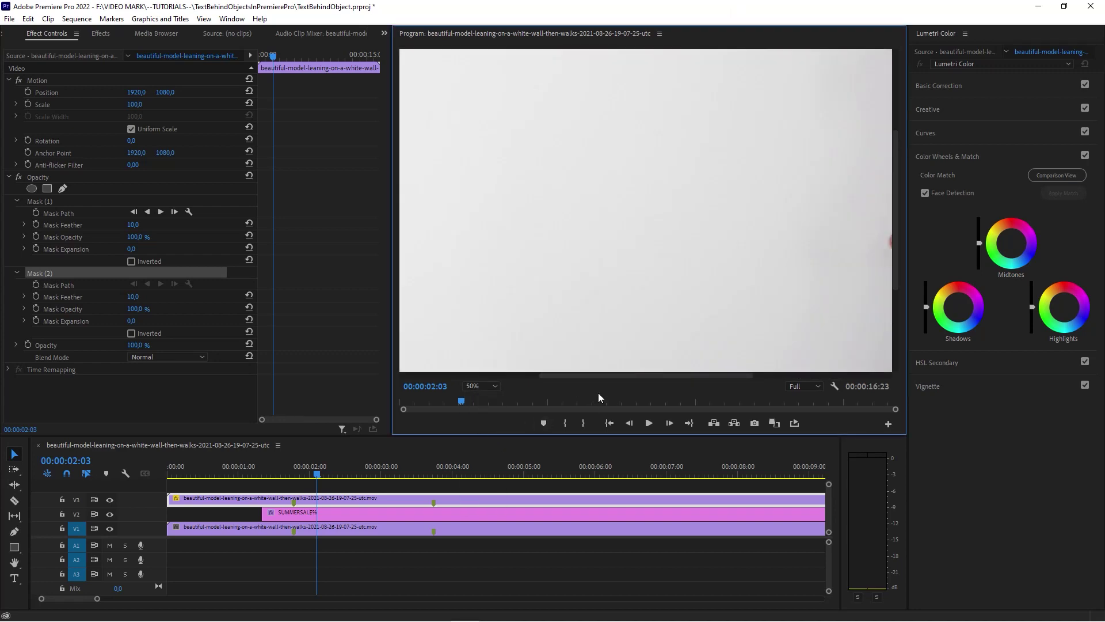
drag(583, 374, 723, 375)
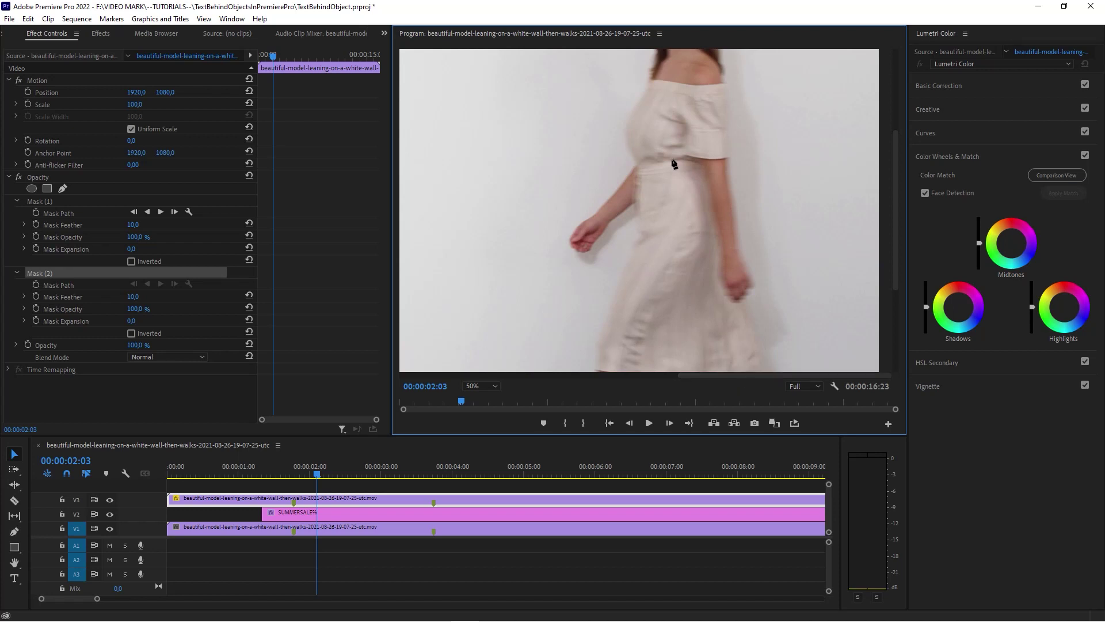
Pan the preview up to the model's face with the Hand tool and select Mask (2).
key(h)
scroll(674, 132, up, 1)
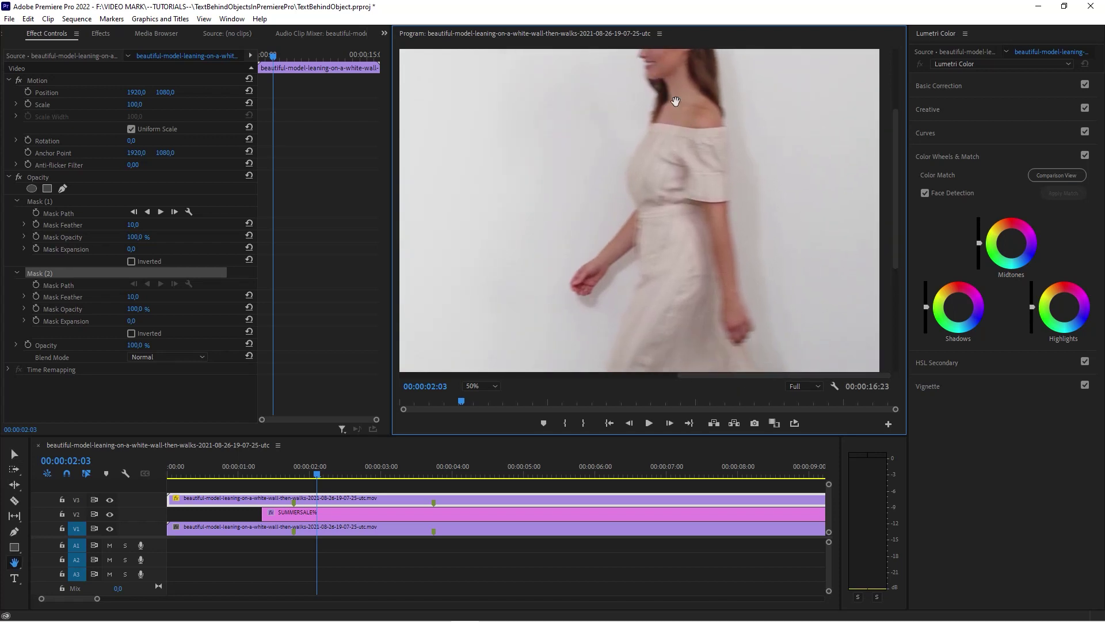
drag(682, 254, 683, 116)
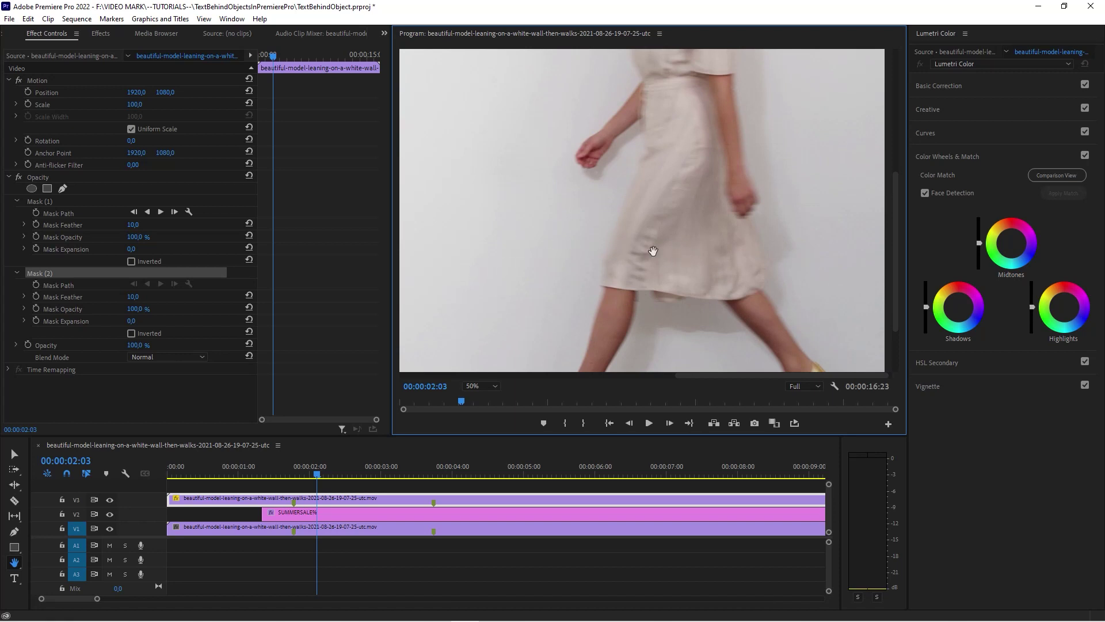
drag(671, 118, 636, 287)
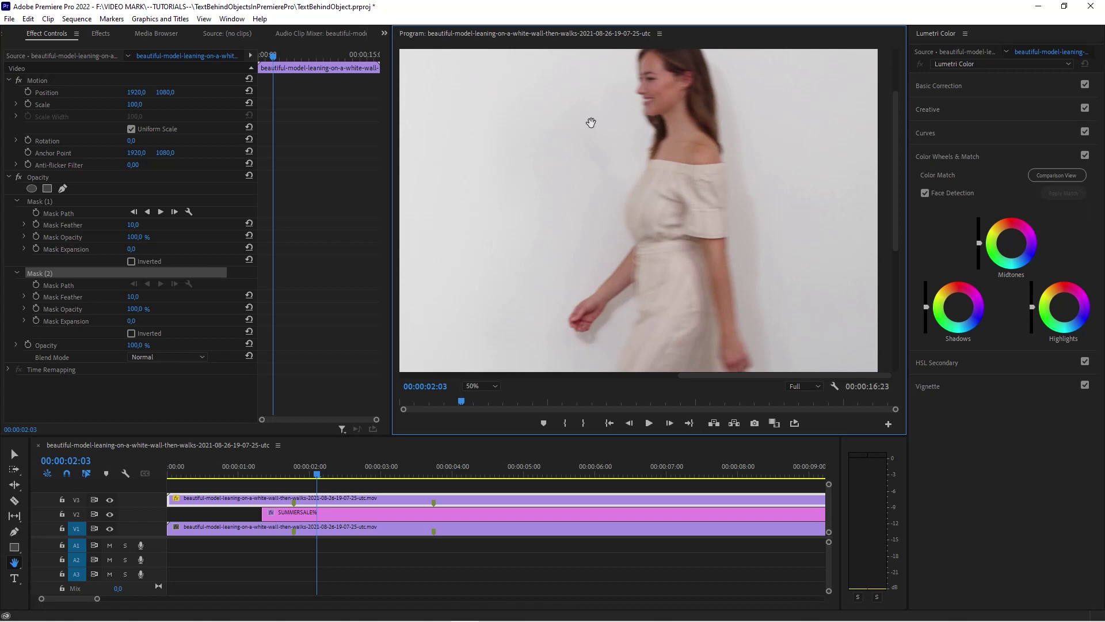
click(101, 272)
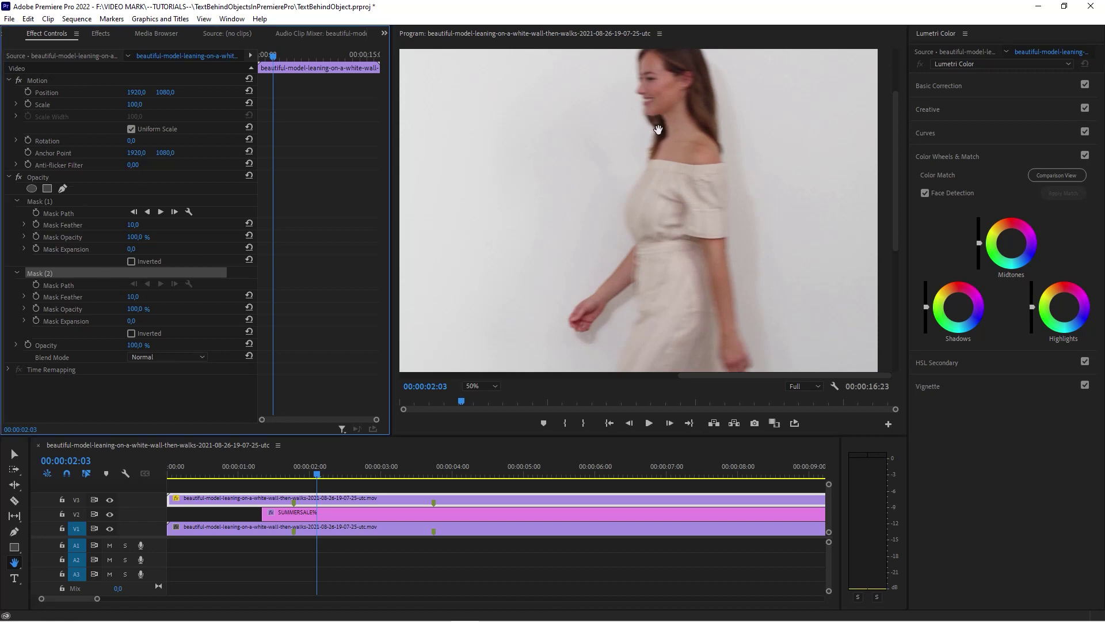
key(v)
key(h)
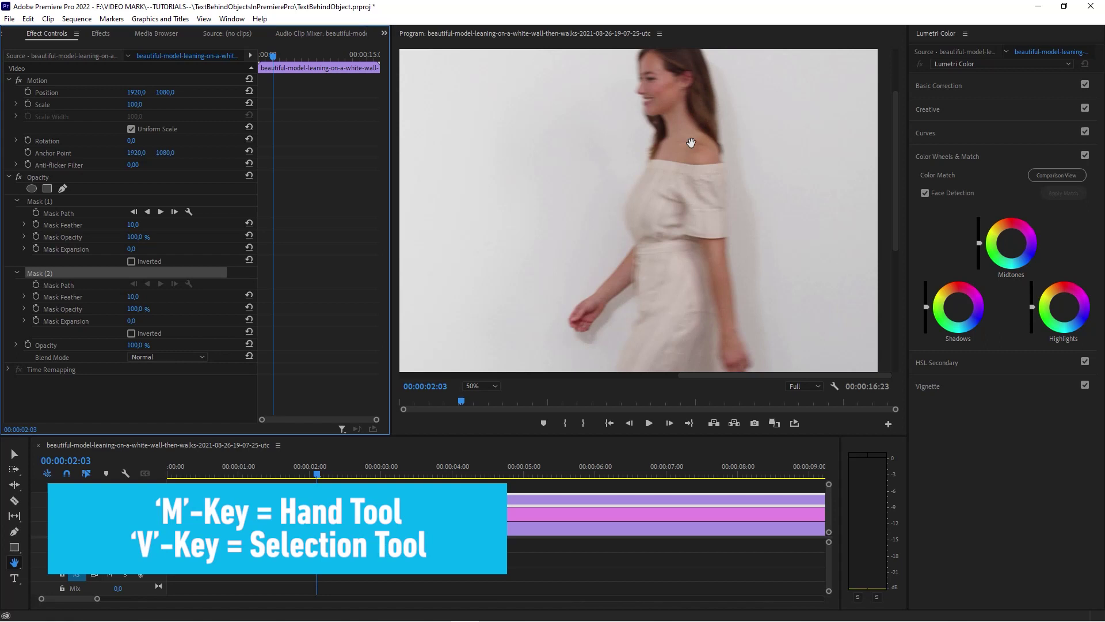
key(v)
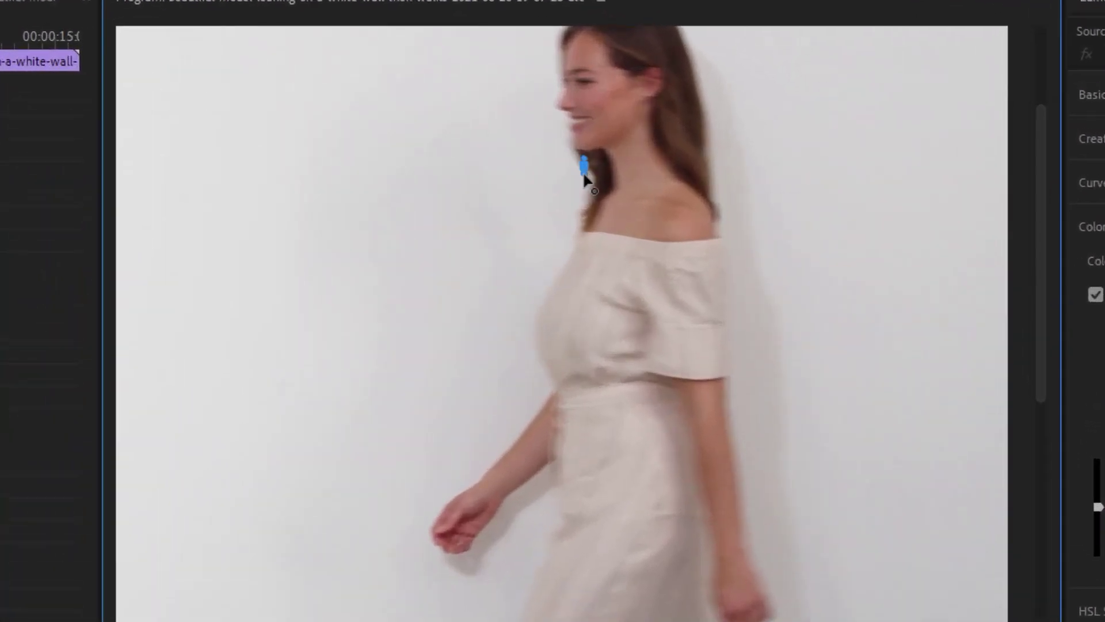
Trace Mask (2) from the neck over the shoulder and chest down the dress front.
drag(584, 176, 590, 176)
drag(568, 263, 558, 280)
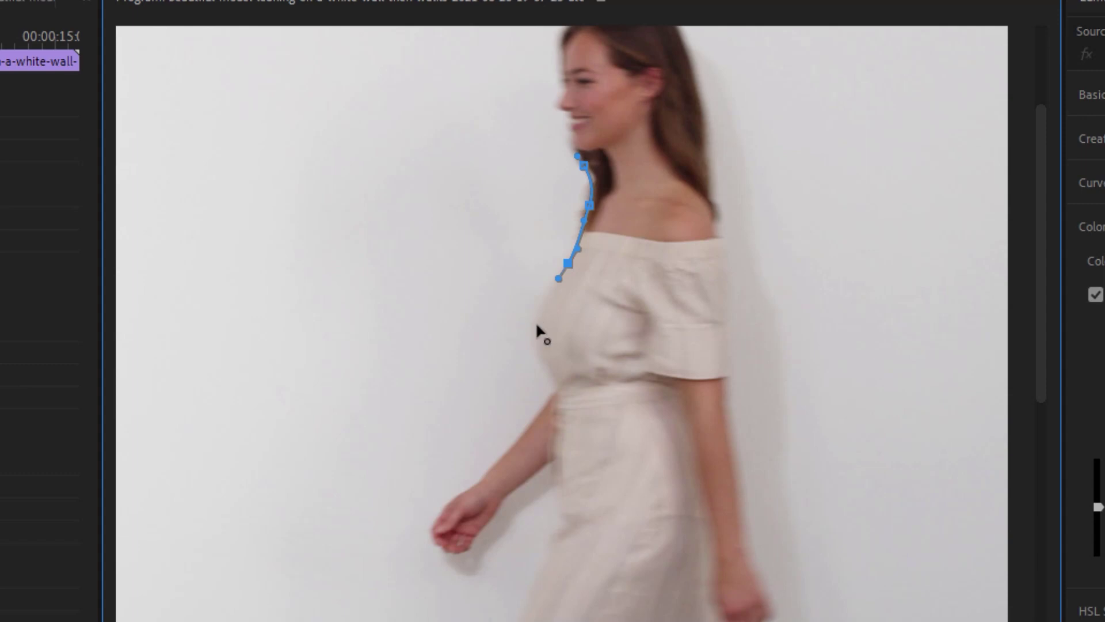
drag(537, 321, 537, 337)
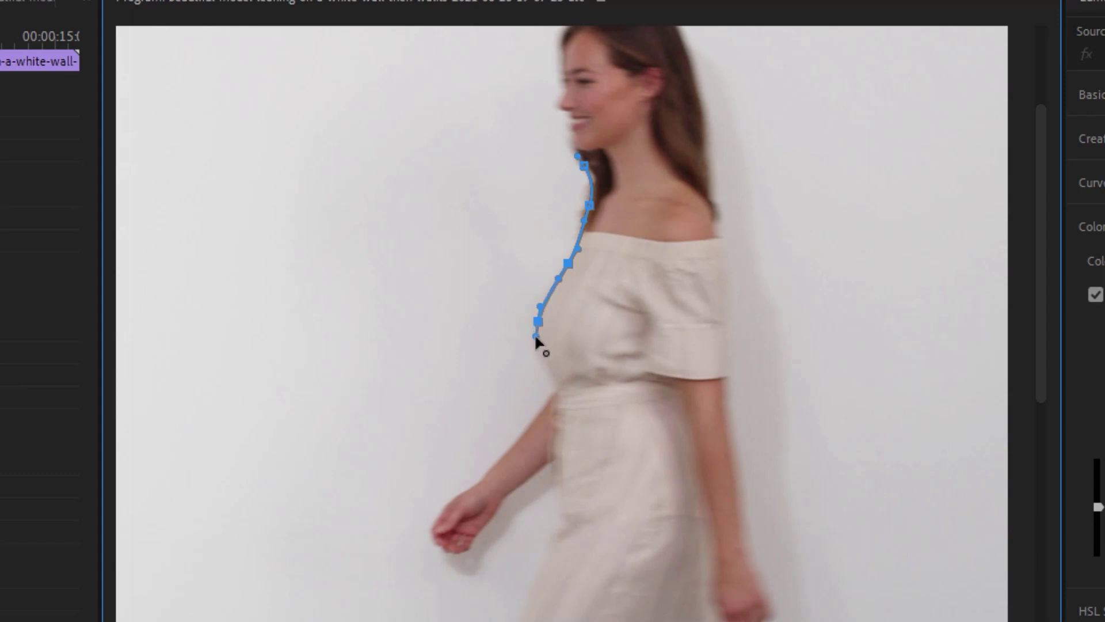
click(549, 375)
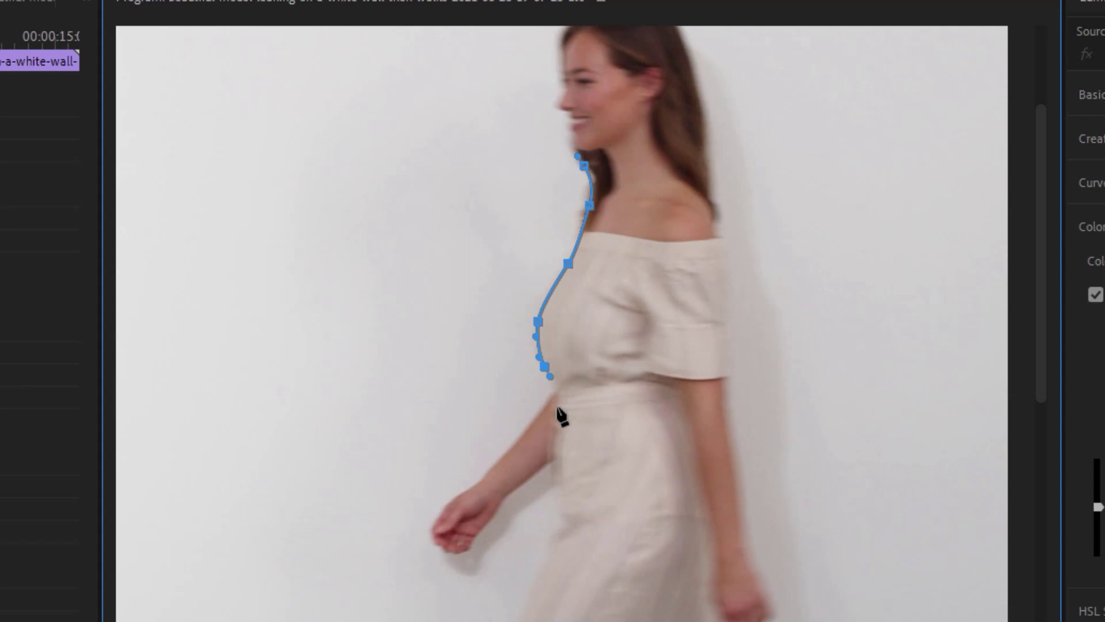
drag(557, 408, 558, 424)
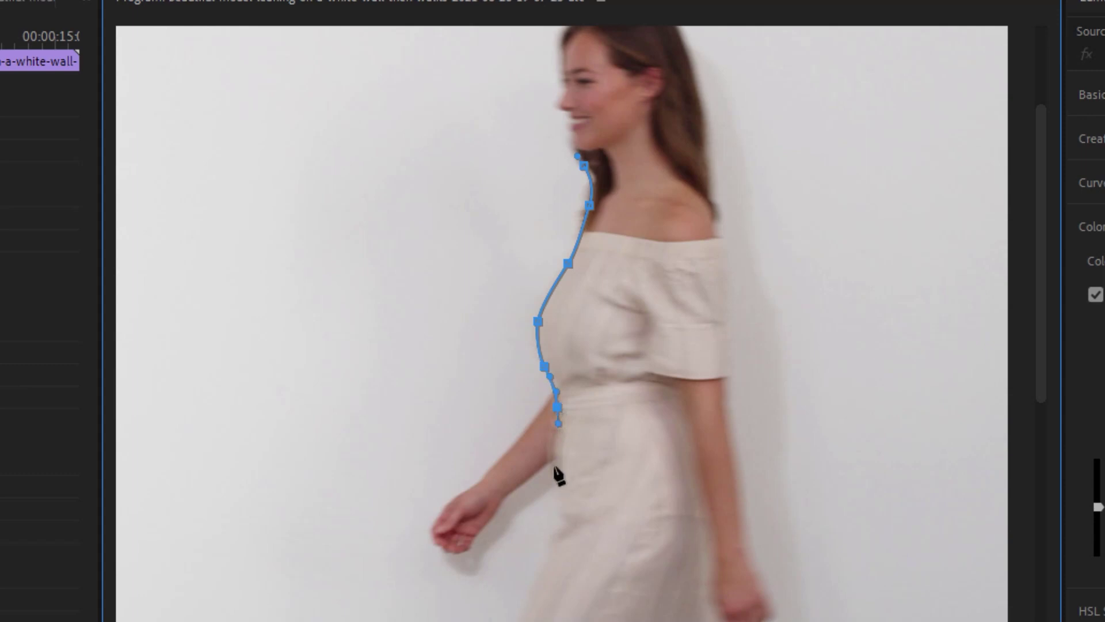
drag(554, 466, 557, 481)
drag(560, 521, 556, 534)
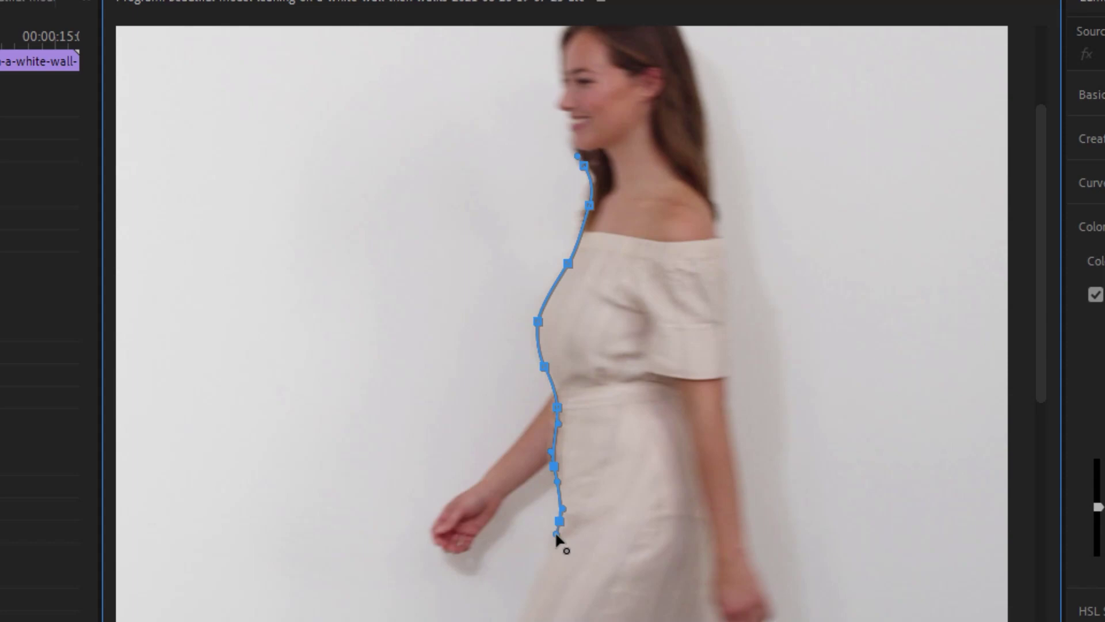
drag(536, 592, 535, 599)
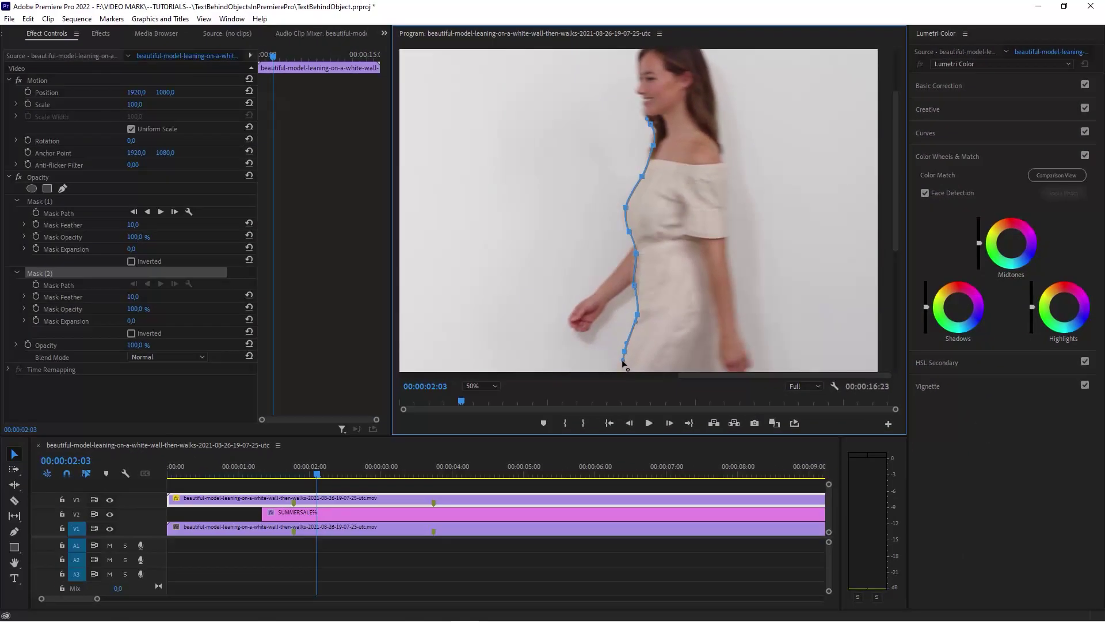
Continue Mask (2) down the dress edge, curve it along the hemline, and start up the back.
scroll(674, 277, down, 5)
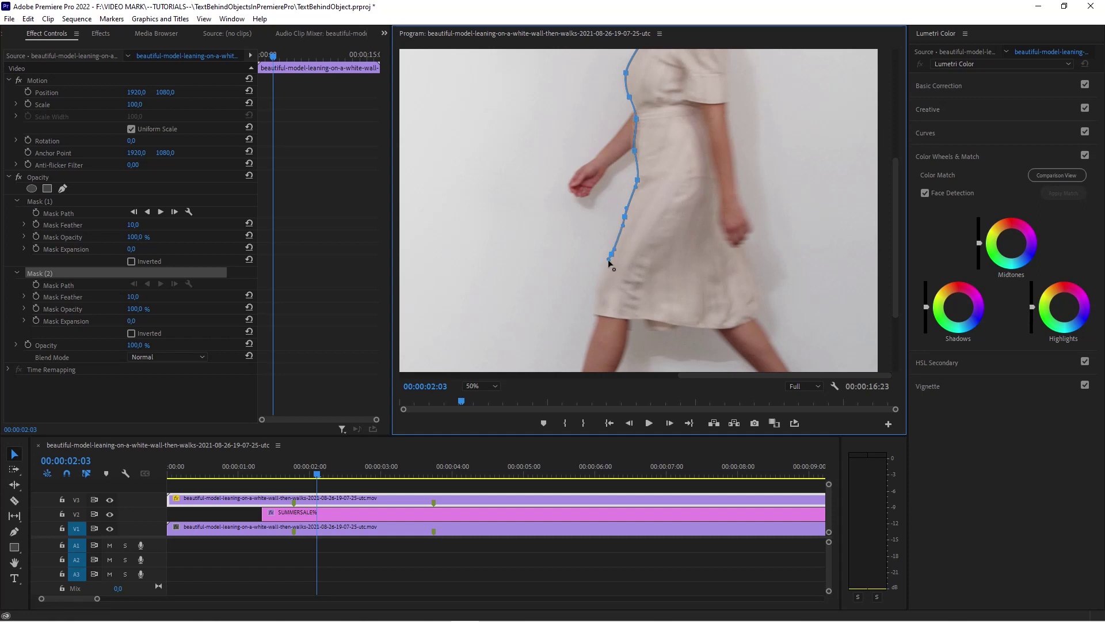
click(598, 281)
click(596, 298)
drag(619, 310, 749, 261)
click(745, 253)
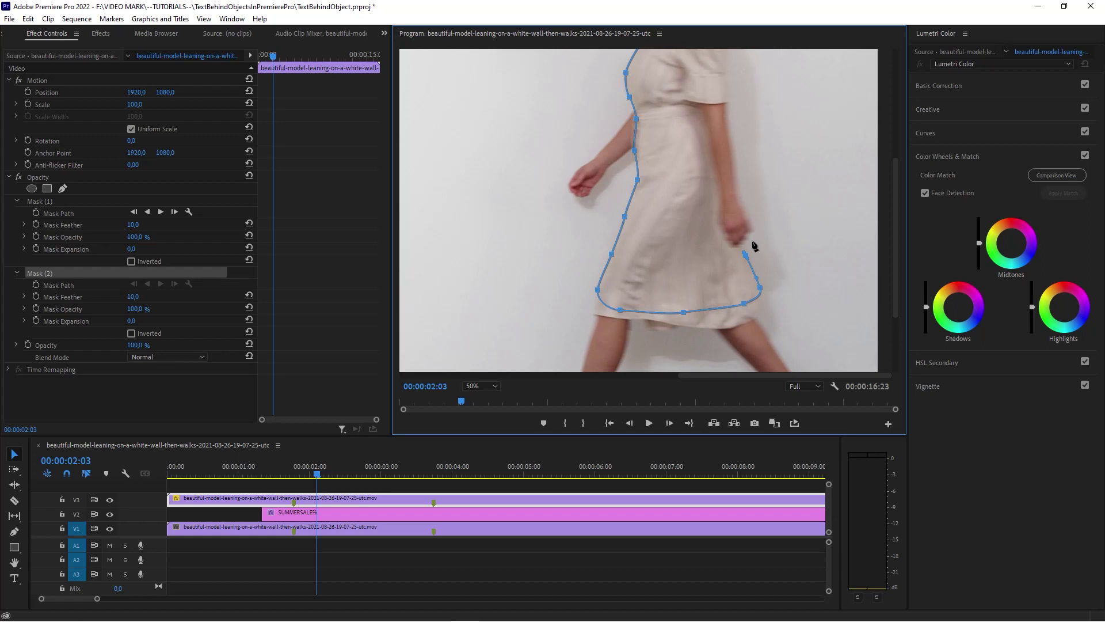
click(493, 386)
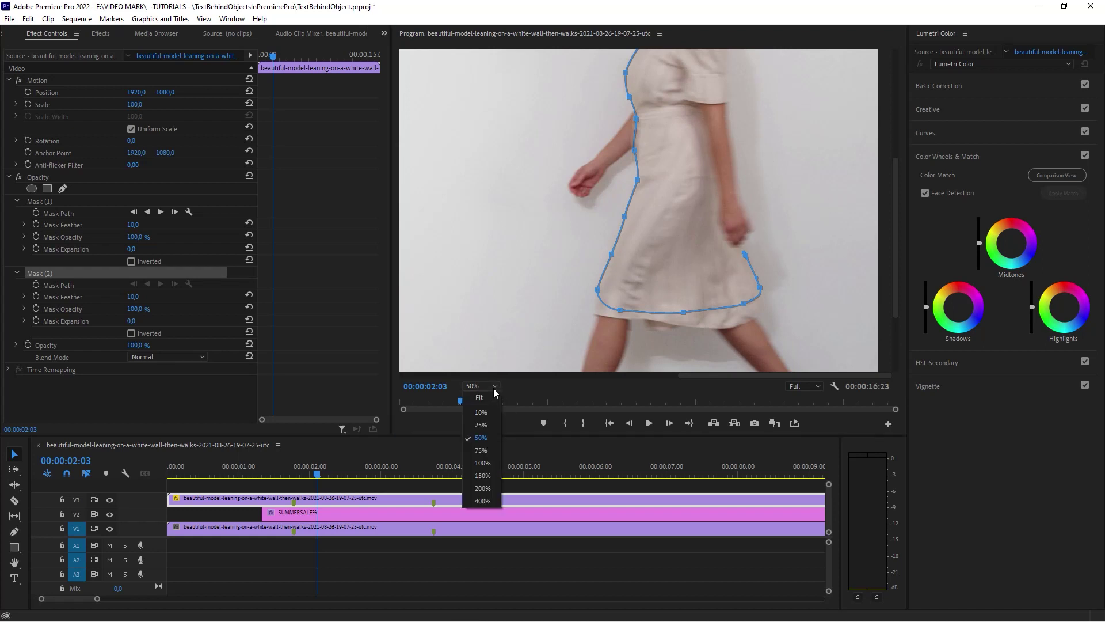
At 100% zoom, extend Mask (2) with points up the back of the dress.
click(493, 462)
drag(668, 375, 828, 375)
drag(896, 201, 896, 229)
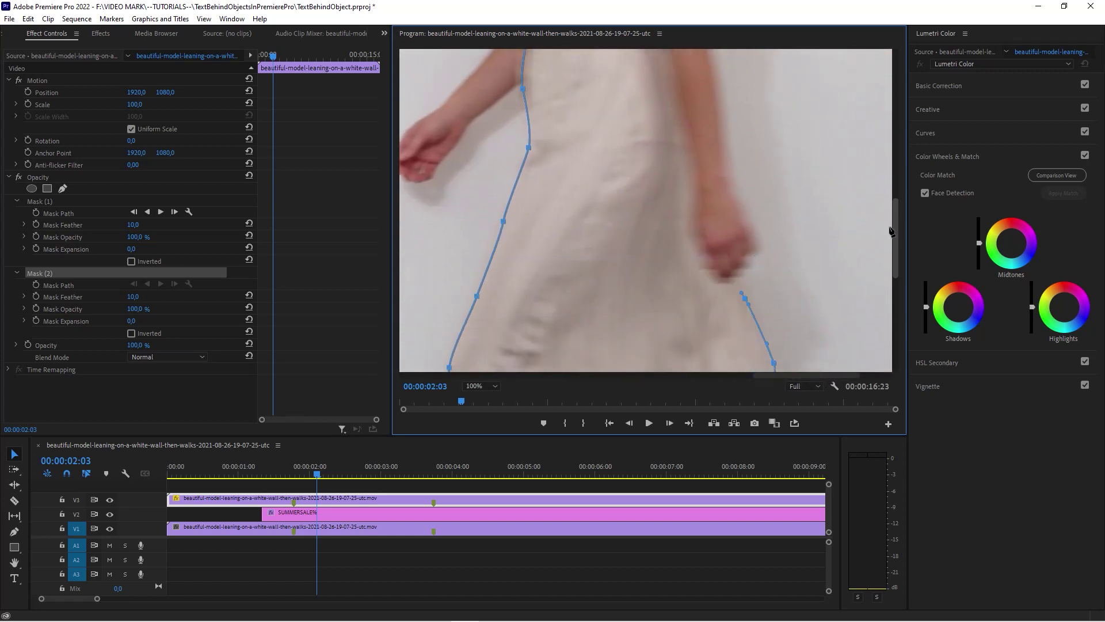
click(743, 263)
click(747, 257)
click(752, 244)
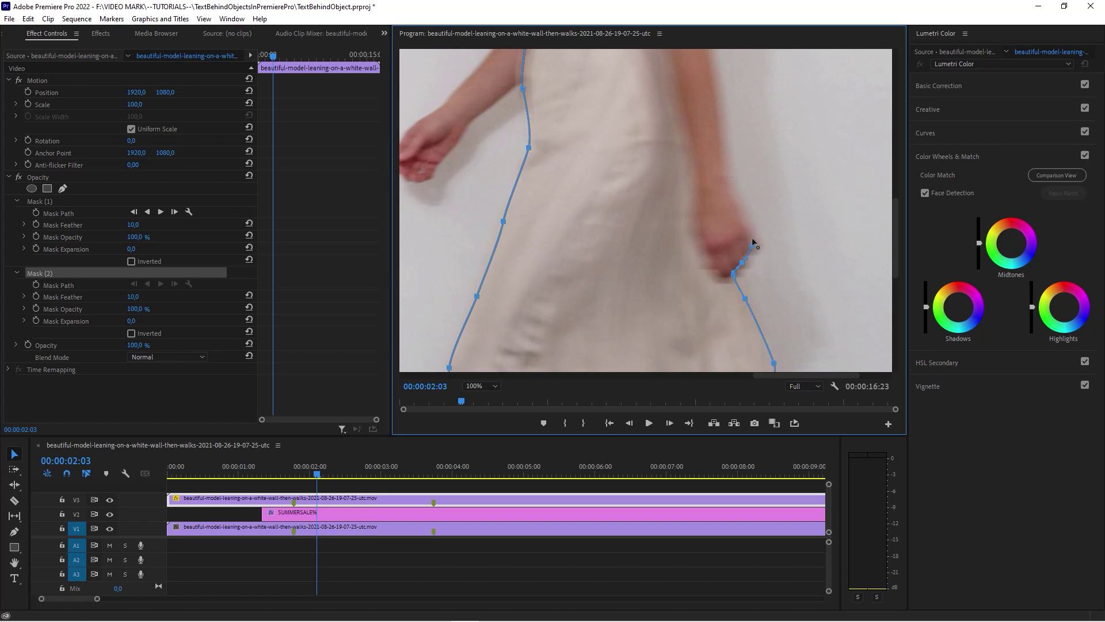
click(735, 197)
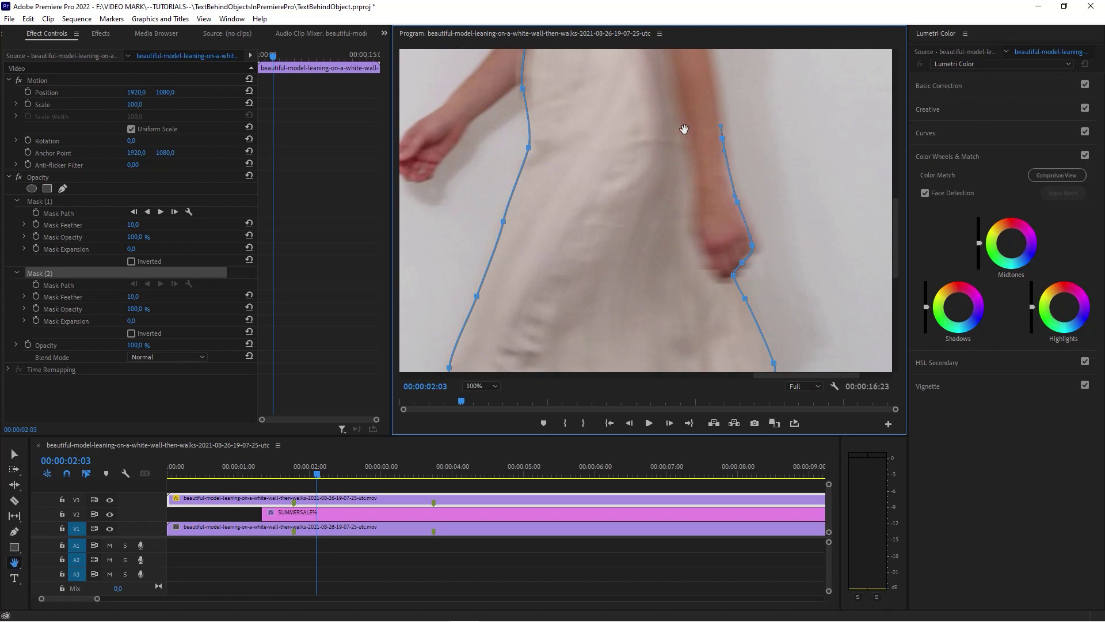
Add Mask (2) points up the arm's edge to just above the sleeve.
scroll(683, 128, up, 5)
drag(693, 240, 689, 229)
click(685, 191)
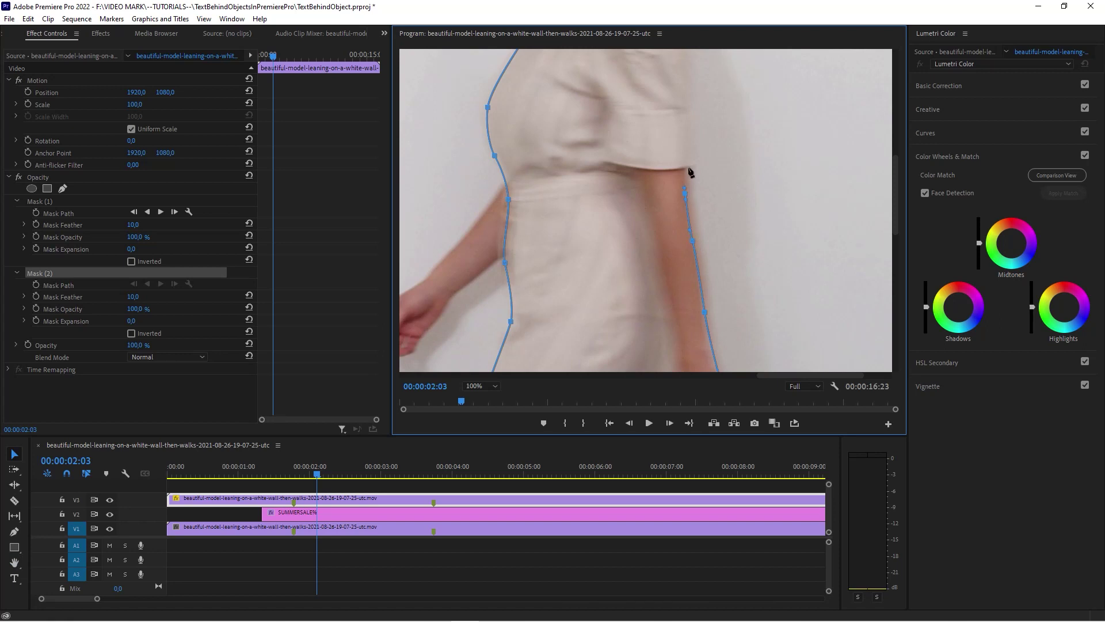
click(685, 167)
click(684, 161)
Magnify the preview to 200%, pan to the sleeve hem, and add a curved sleeve-corner point.
click(496, 386)
click(488, 486)
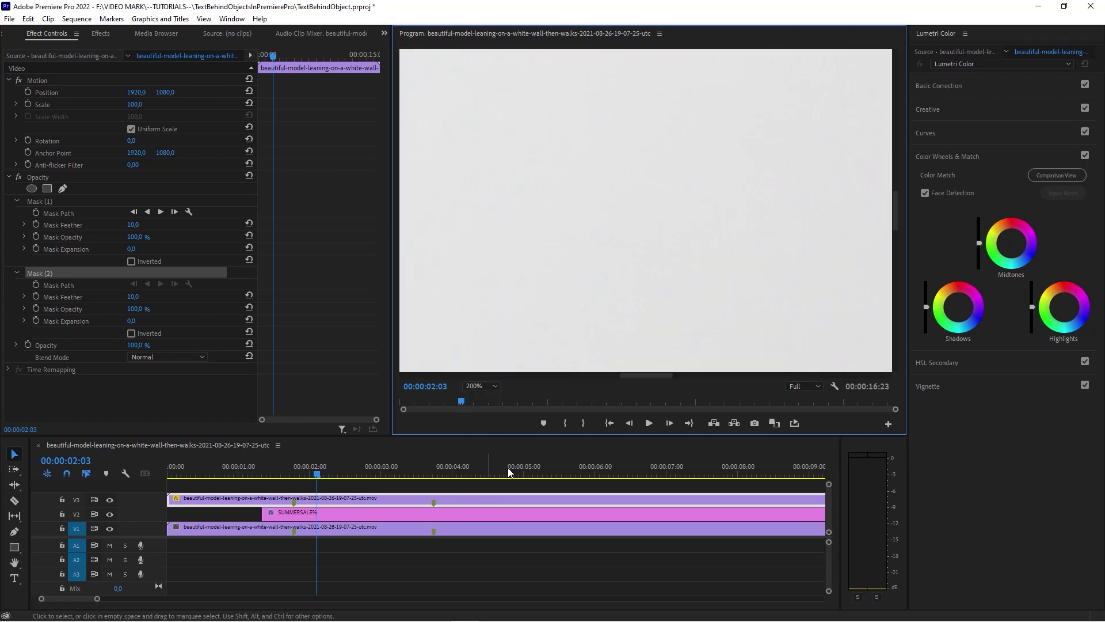
drag(672, 376, 816, 376)
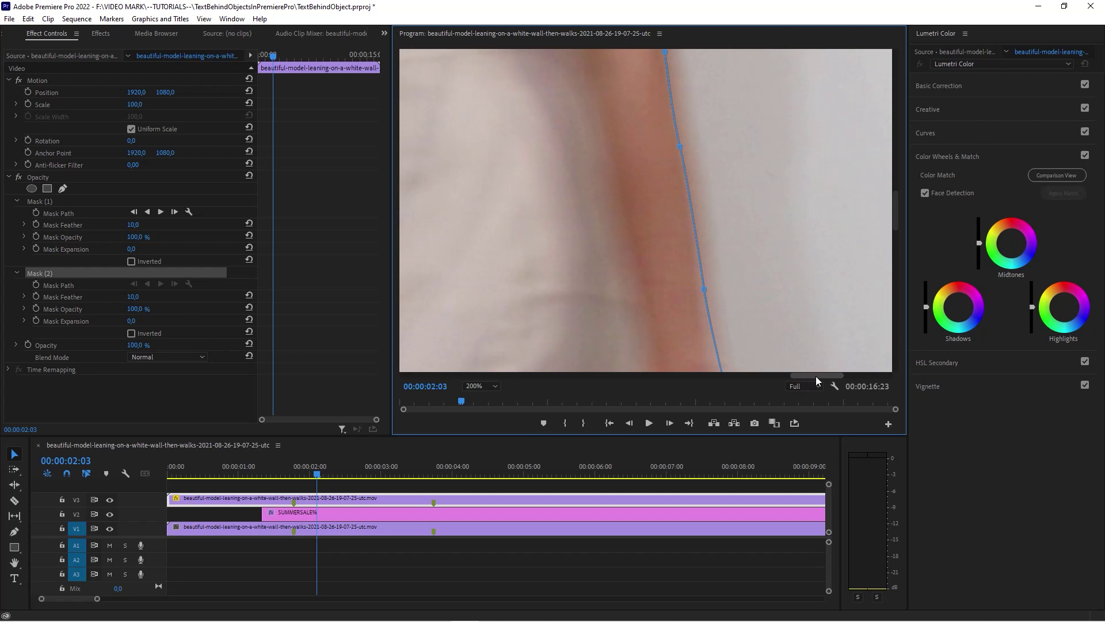
key(h)
drag(734, 161, 671, 298)
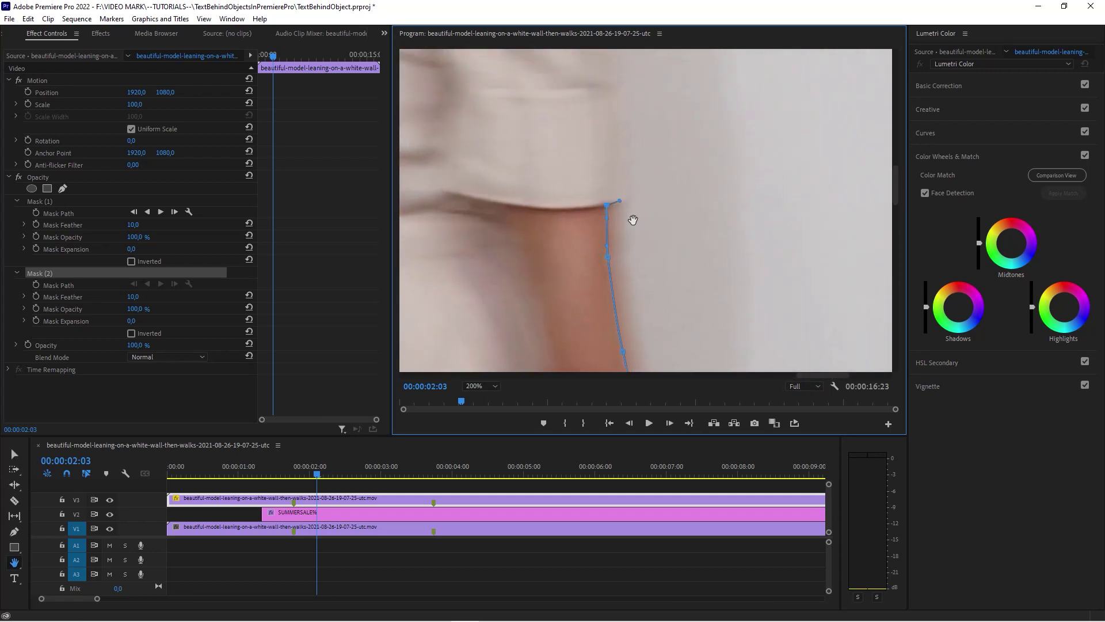
key(v)
drag(620, 184, 618, 166)
Back at 100%, add points up the body's side and shoulder, then close Mask (2).
click(496, 386)
click(489, 453)
drag(645, 375, 827, 375)
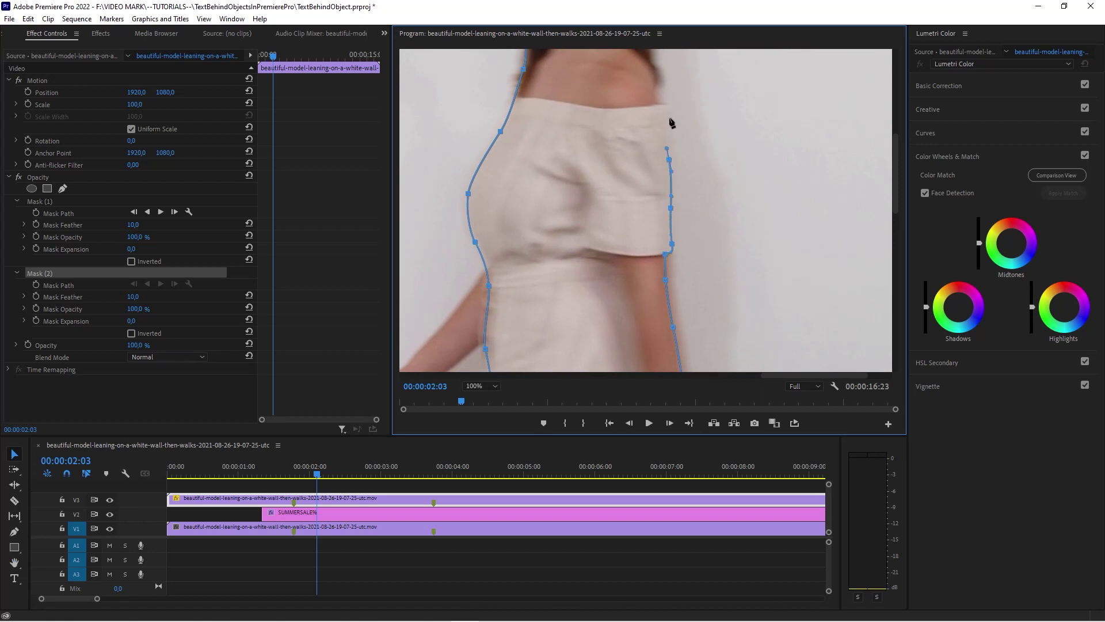
click(657, 97)
key(h)
drag(661, 93, 659, 216)
key(v)
click(642, 127)
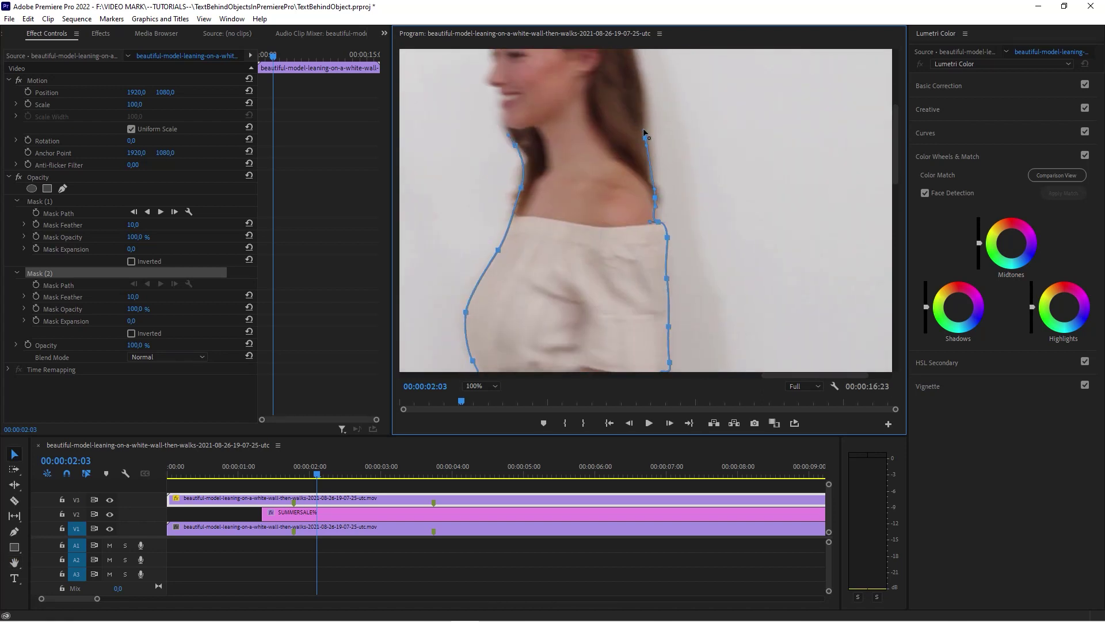
click(514, 146)
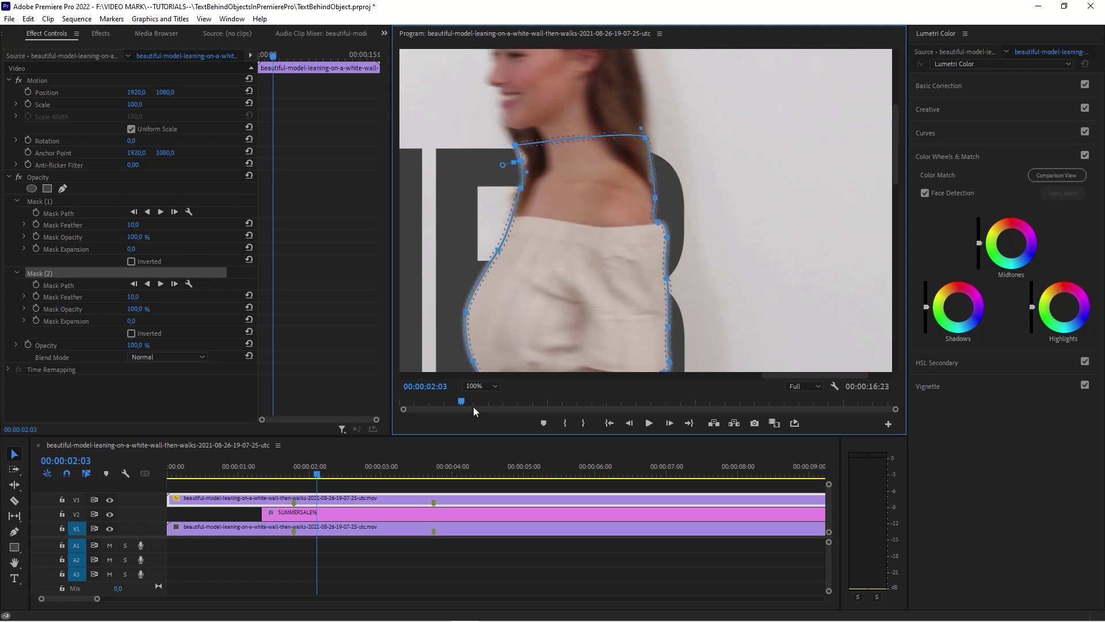
Fit the preview and set Mask Path keyframes for Mask (2) and Mask (1) at 00:00:02:03.
click(482, 387)
click(488, 402)
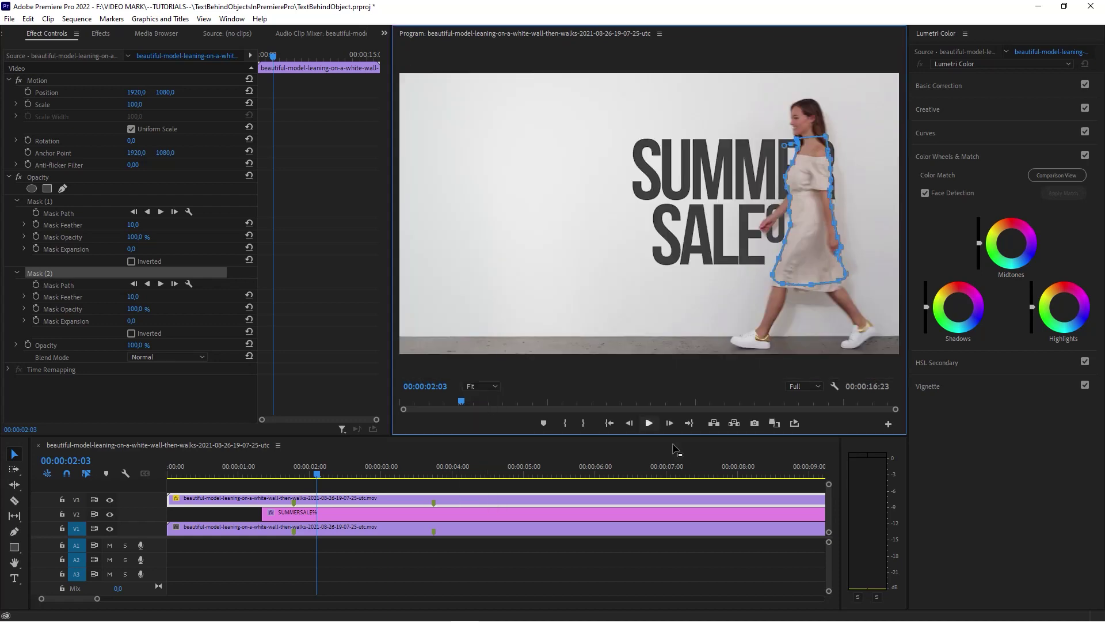
click(48, 201)
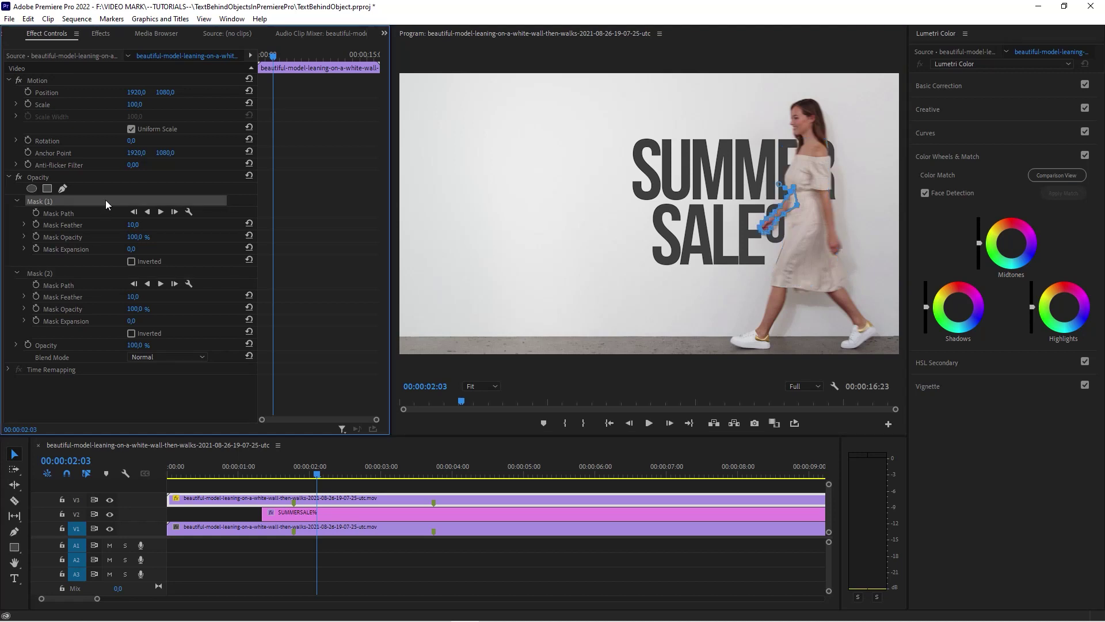
click(46, 272)
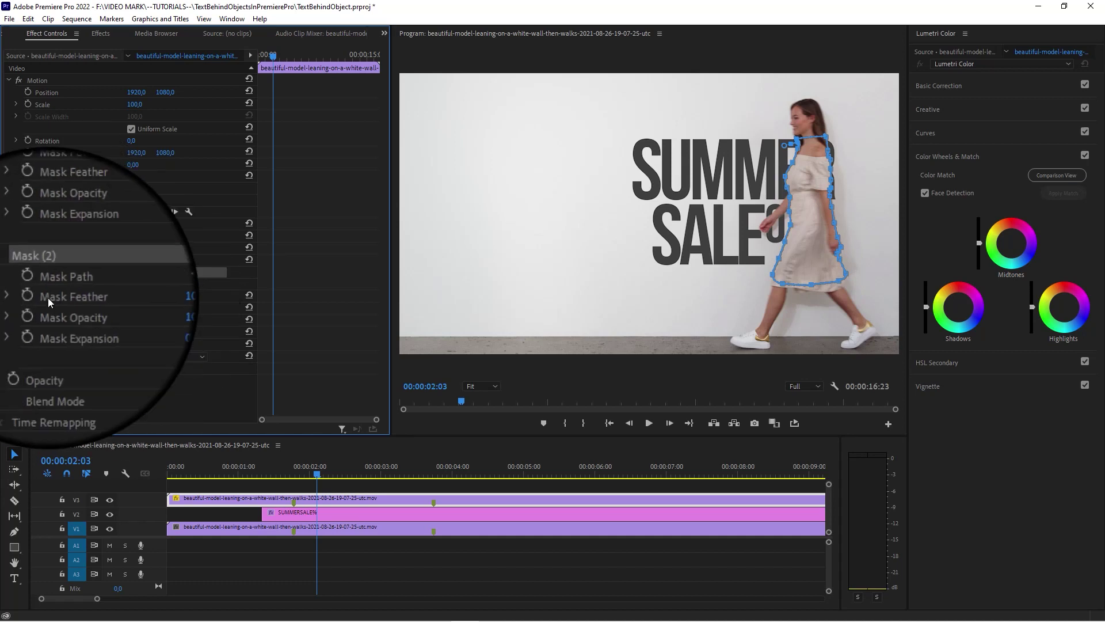
click(36, 285)
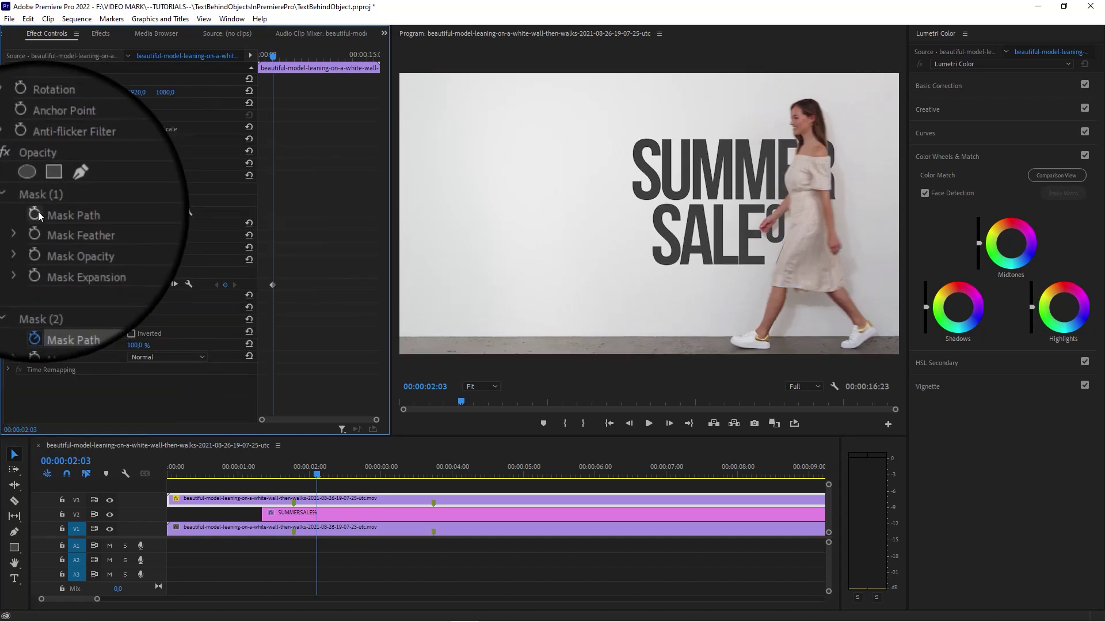
click(36, 212)
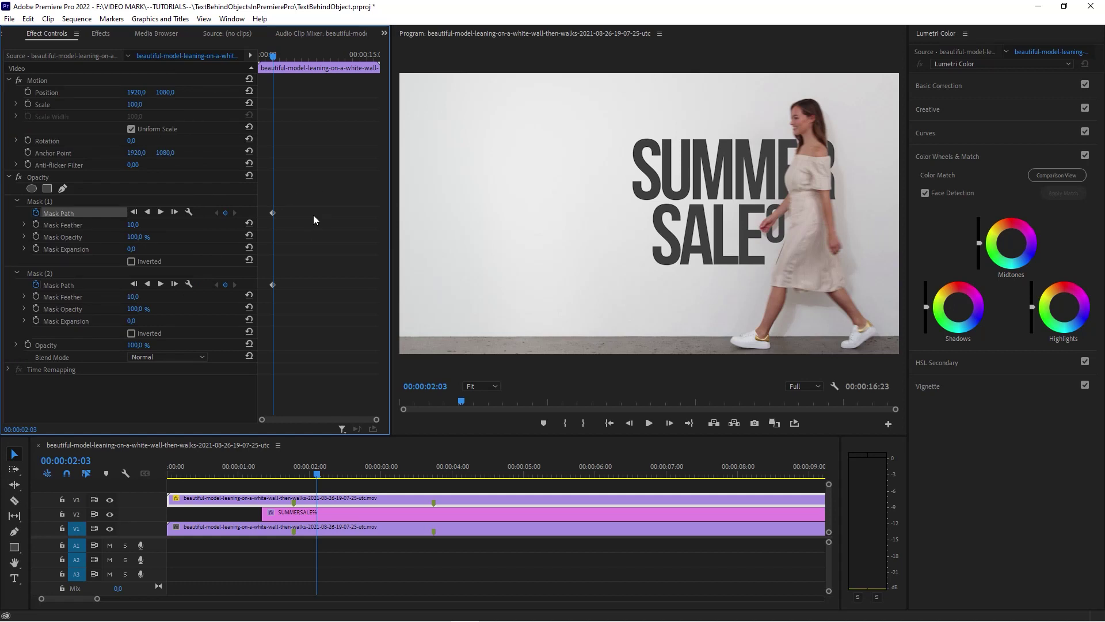
Move the playhead ahead to 00:00:02:13 in the walk.
click(341, 500)
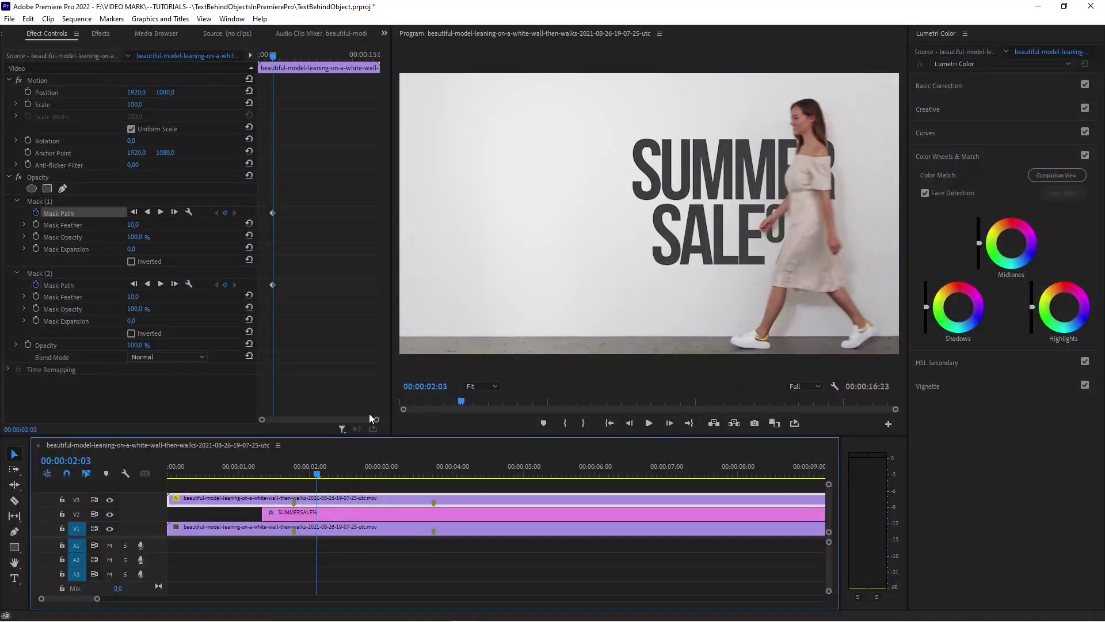
drag(376, 421, 349, 417)
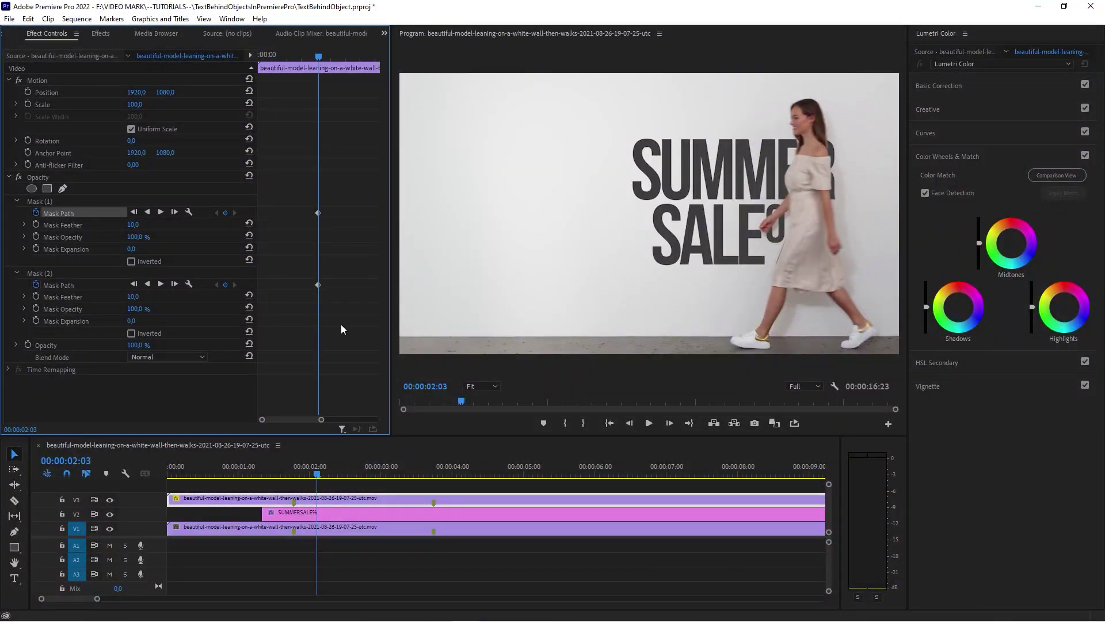
key(Right)
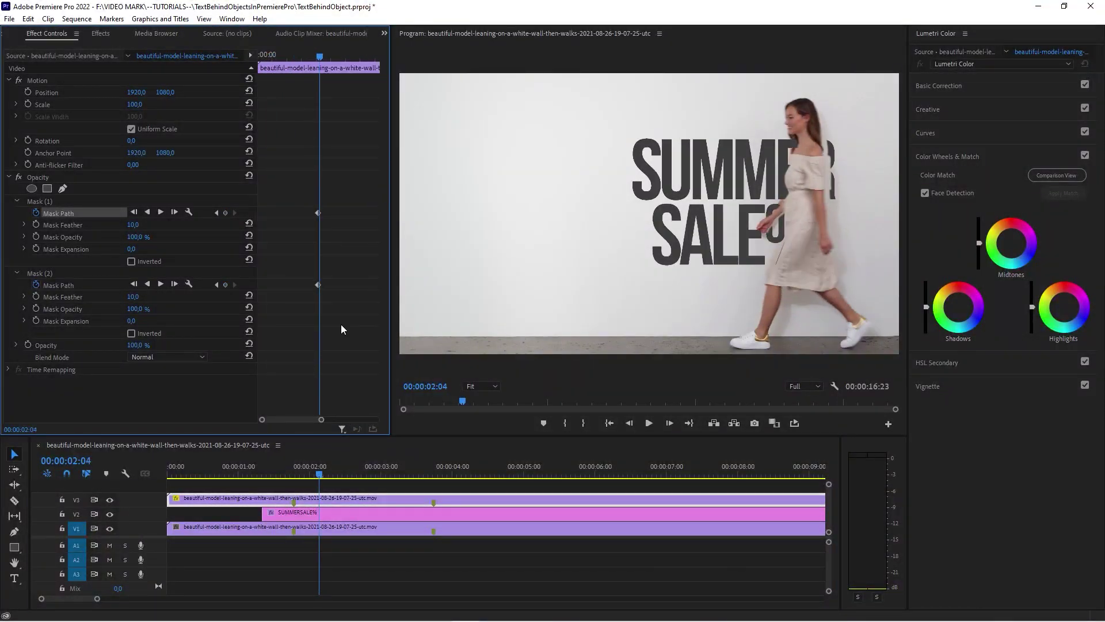
click(318, 57)
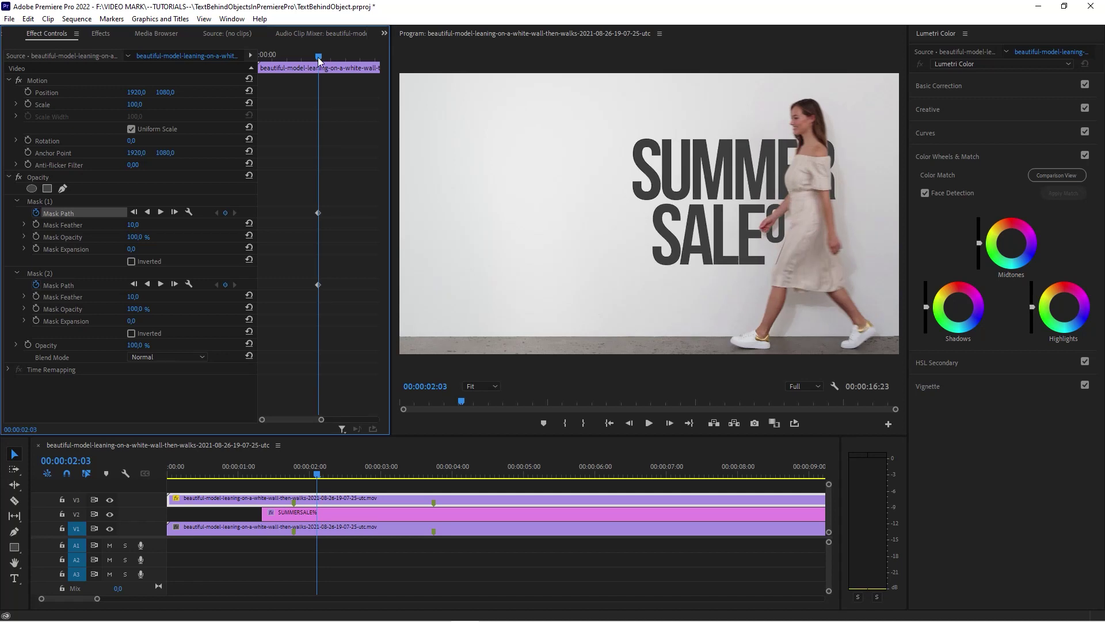
drag(318, 57, 329, 60)
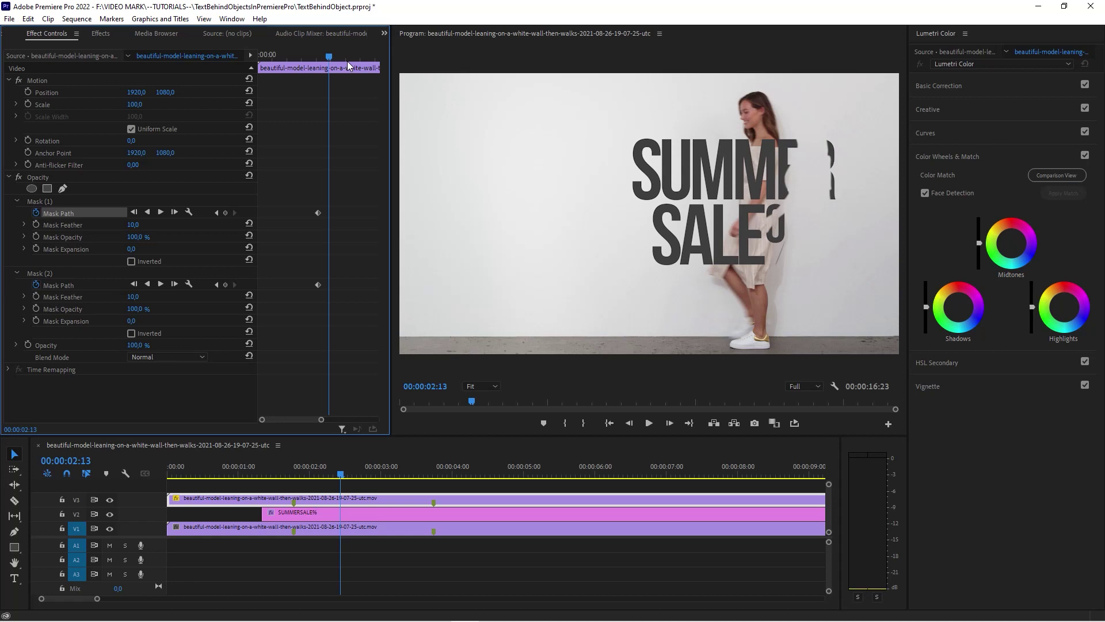
Show both mask outlines, hide the SUMMERSALE track, and drag Mask (2) onto the model.
click(43, 202)
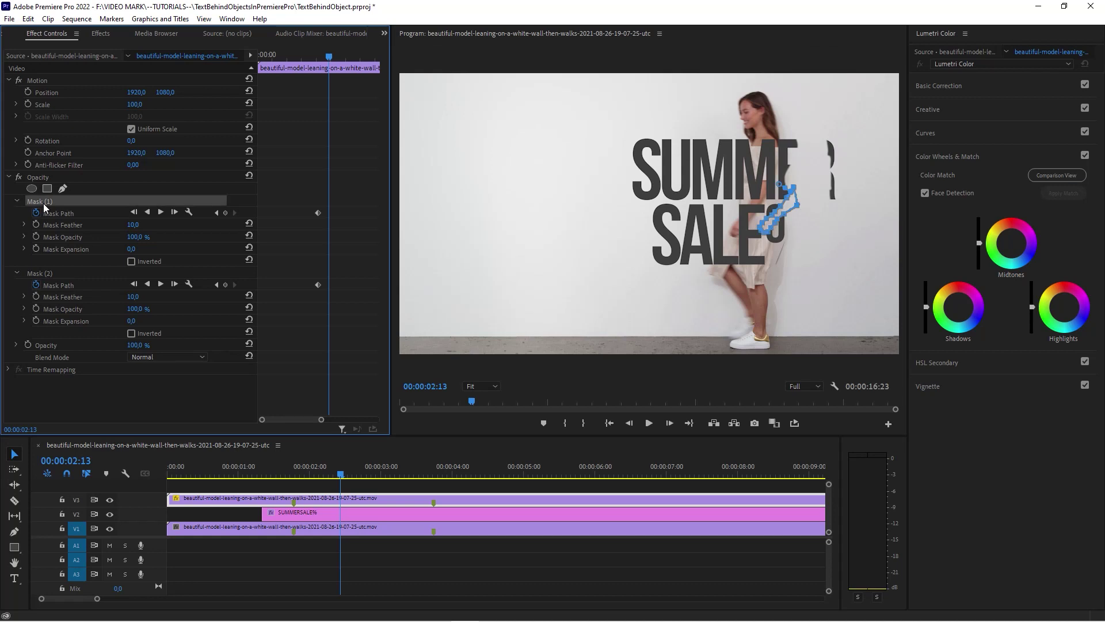
click(43, 276)
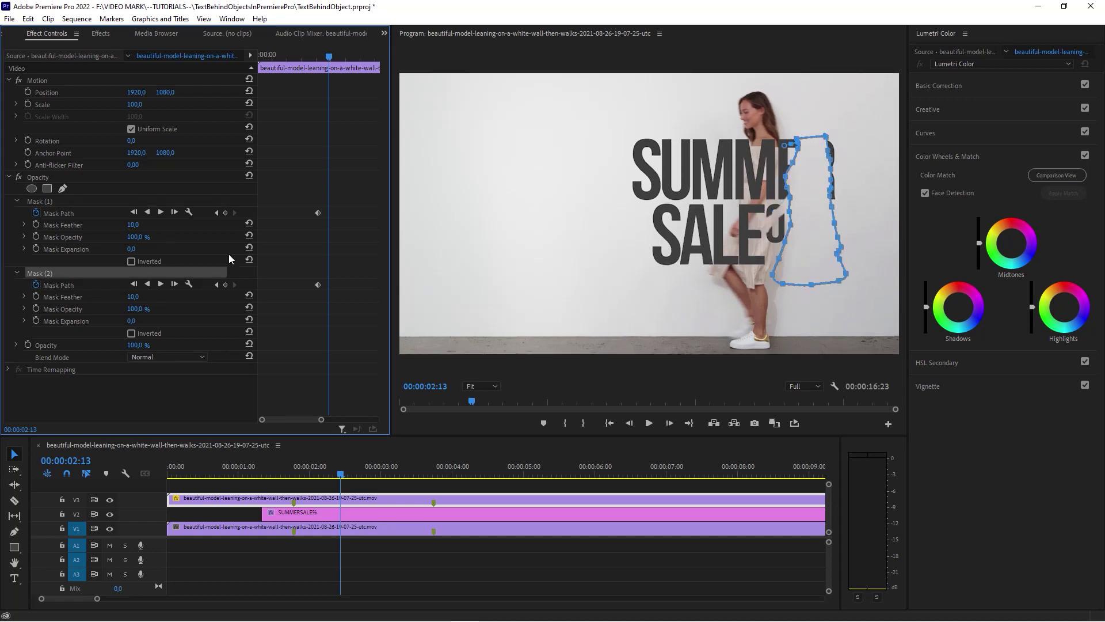
click(110, 514)
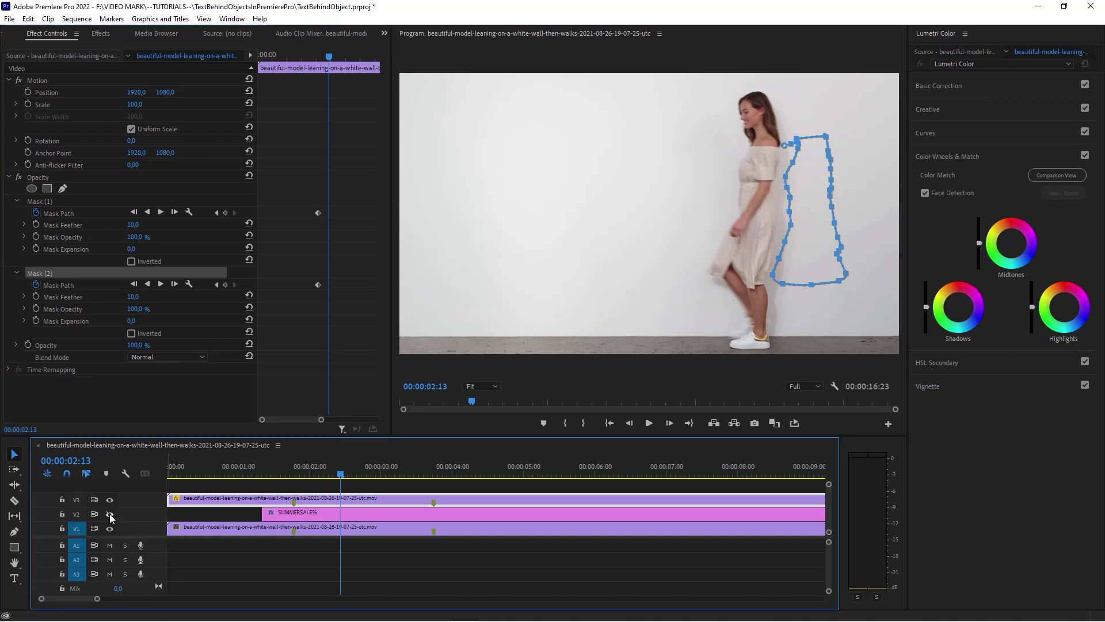
click(66, 274)
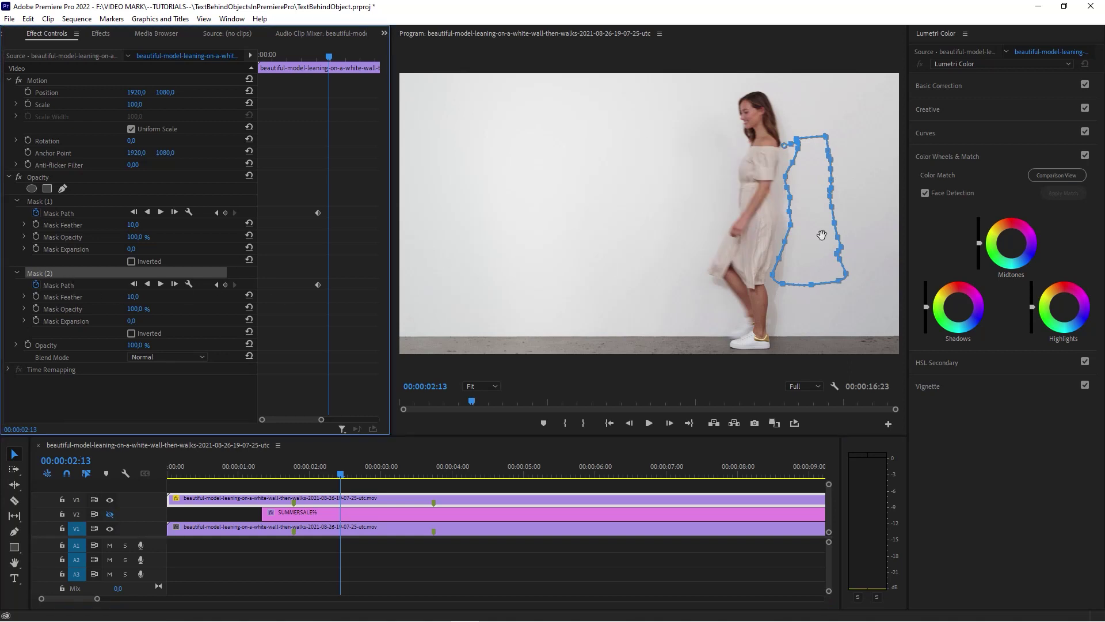
drag(803, 250, 766, 237)
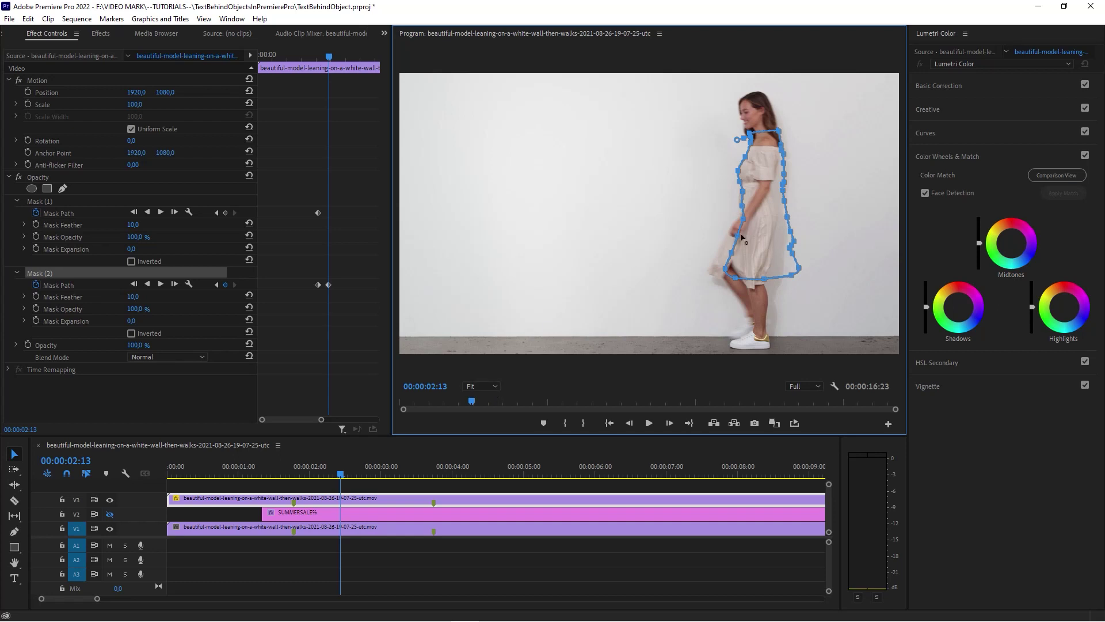
At 100% preview zoom, pull Mask (2)'s left edge out to the dress.
click(490, 388)
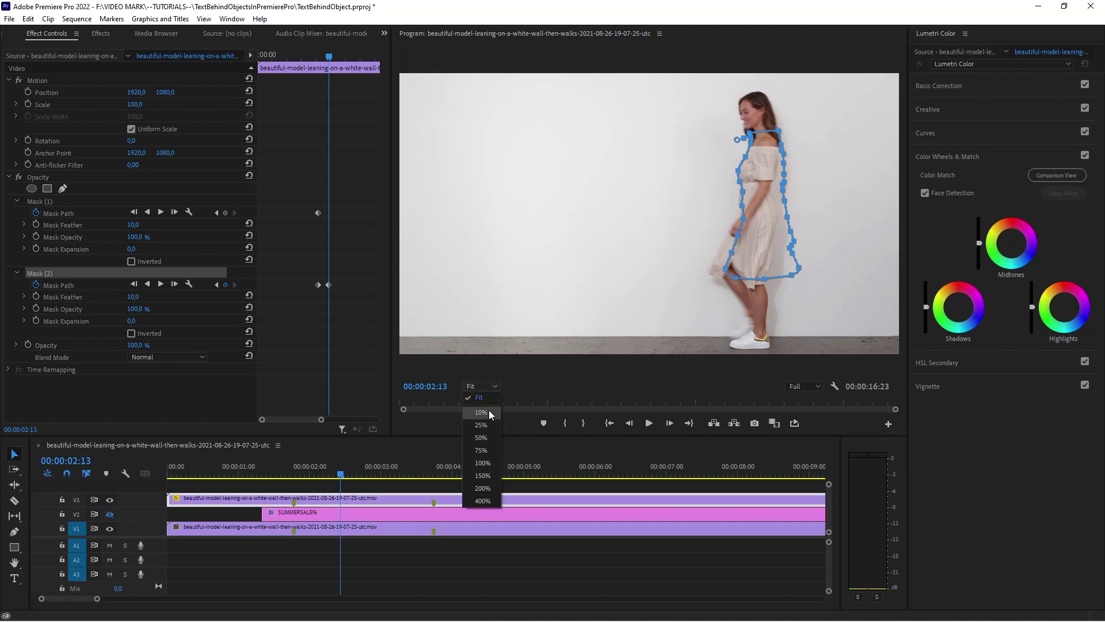
click(495, 462)
drag(610, 377, 720, 371)
key(h)
drag(609, 141, 578, 261)
key(v)
drag(592, 338, 575, 329)
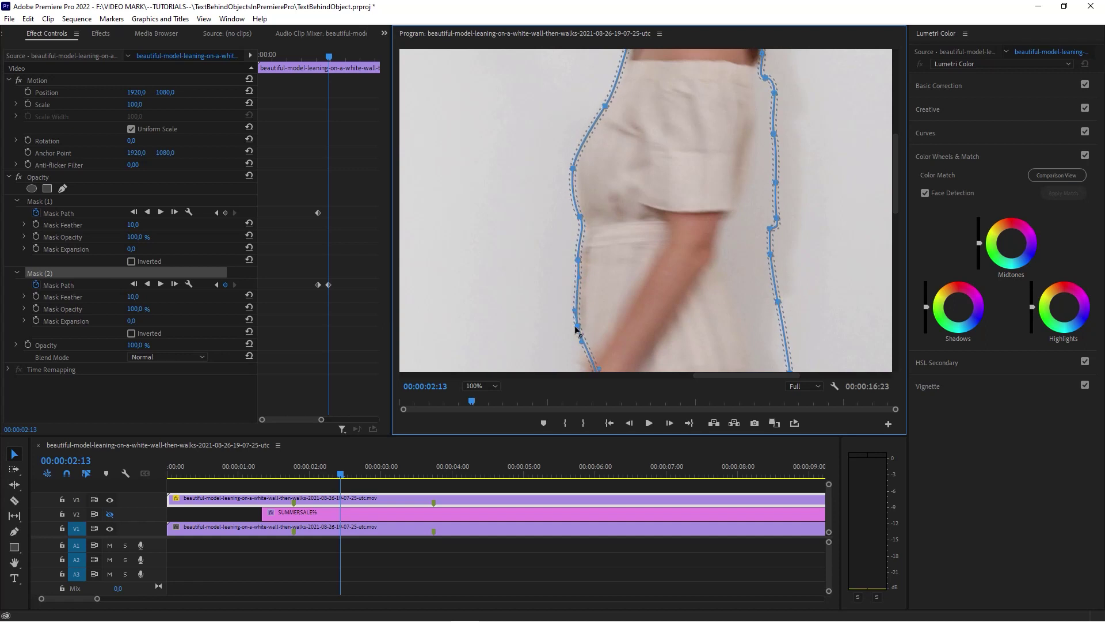
Reshape Mask (2) along the lower dress, hem and arm, moving a point to follow the arm.
key(h)
drag(637, 247, 619, 167)
key(v)
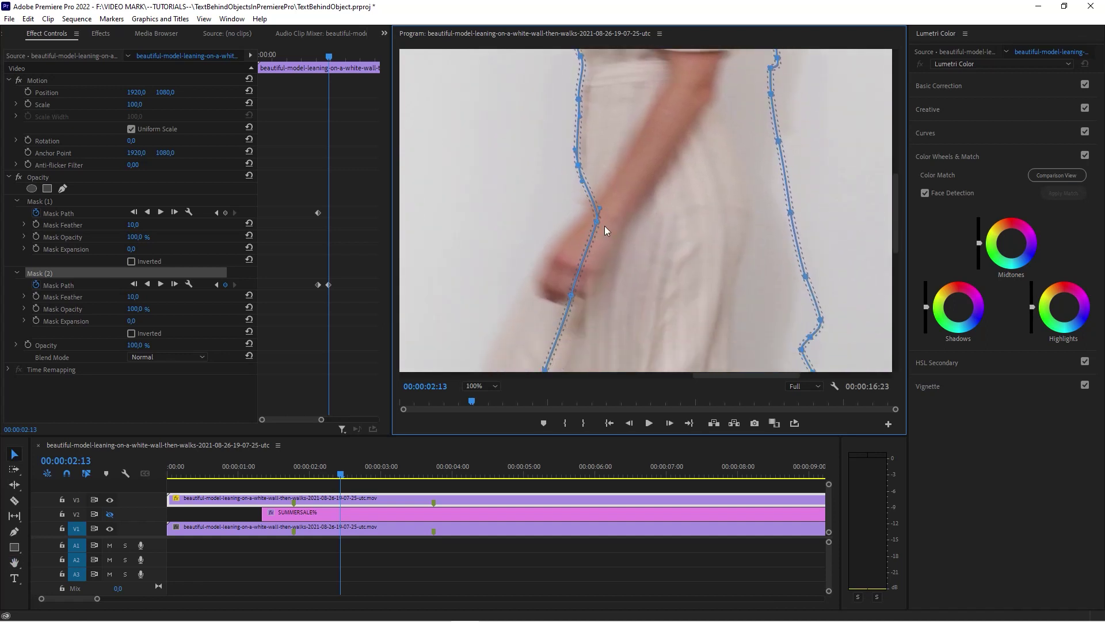
key(h)
drag(604, 230, 631, 98)
key(v)
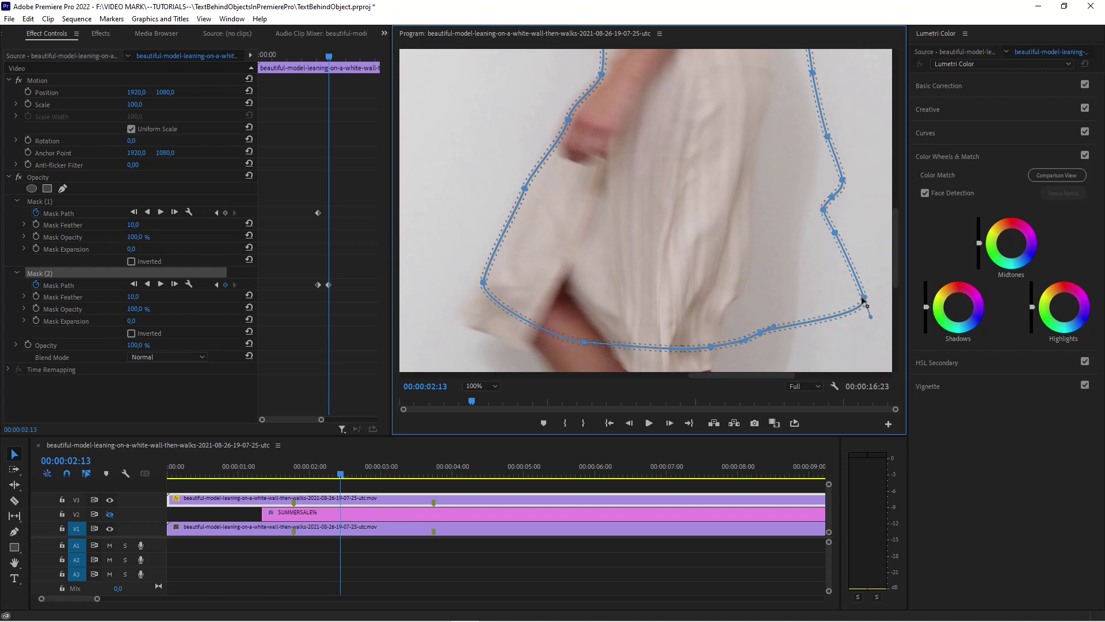
key(h)
drag(796, 152, 767, 301)
key(v)
key(h)
key(v)
drag(756, 46, 708, 229)
Nudge an arm point of Mask (2) and set the preview zoom back to Fit.
key(h)
key(v)
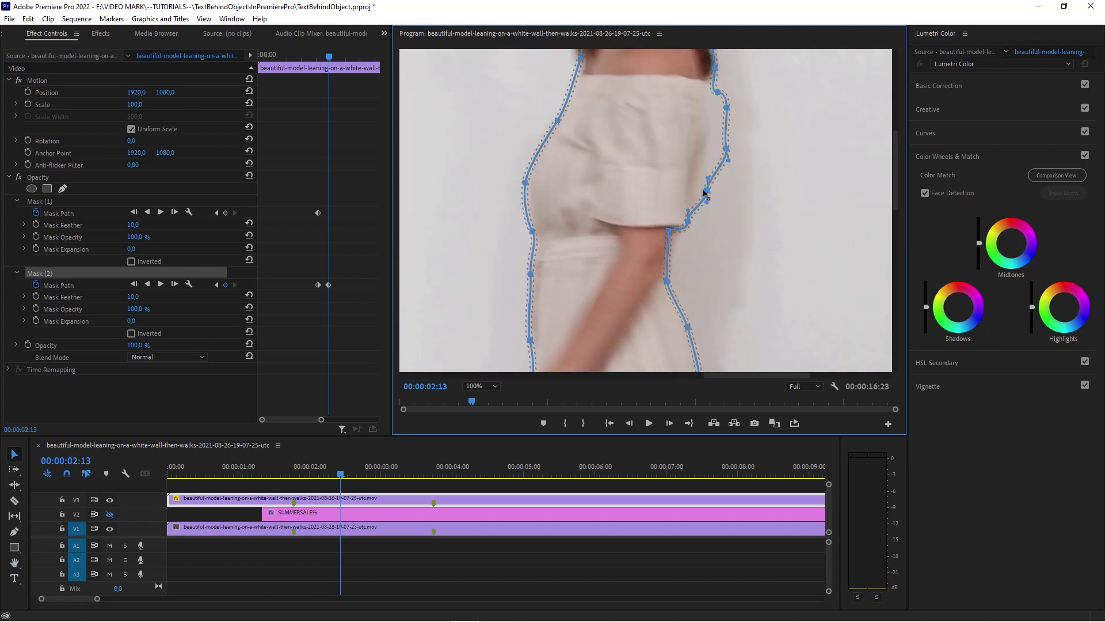
drag(703, 192, 716, 167)
click(482, 385)
click(478, 322)
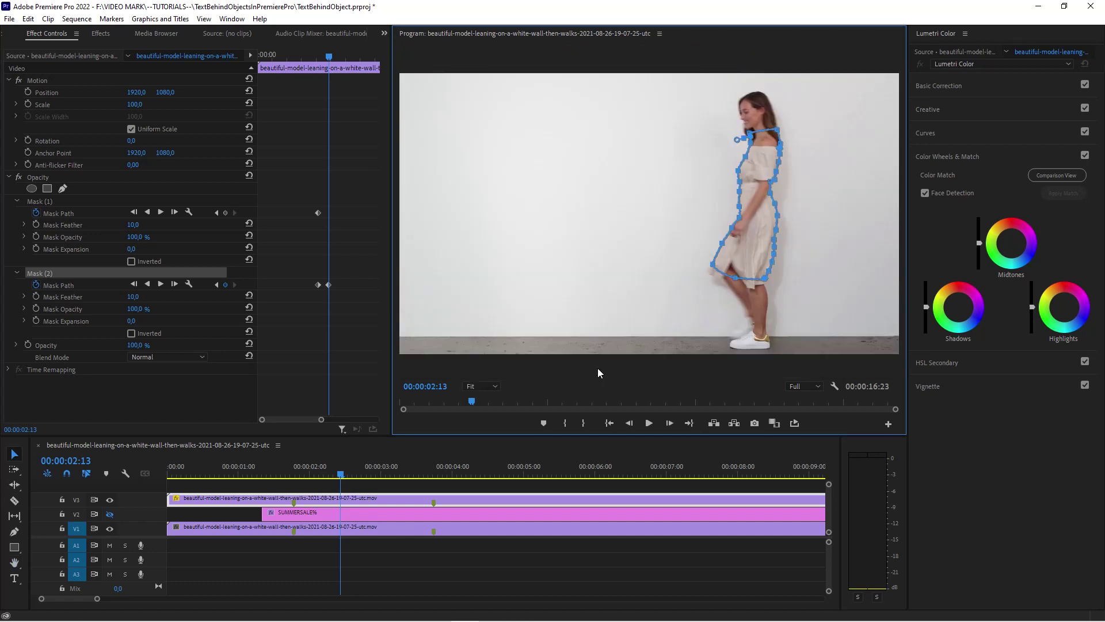
mouse_move(329, 58)
mouse_down()
mouse_move(316, 59)
mouse_move(334, 61)
mouse_move(323, 67)
mouse_up()
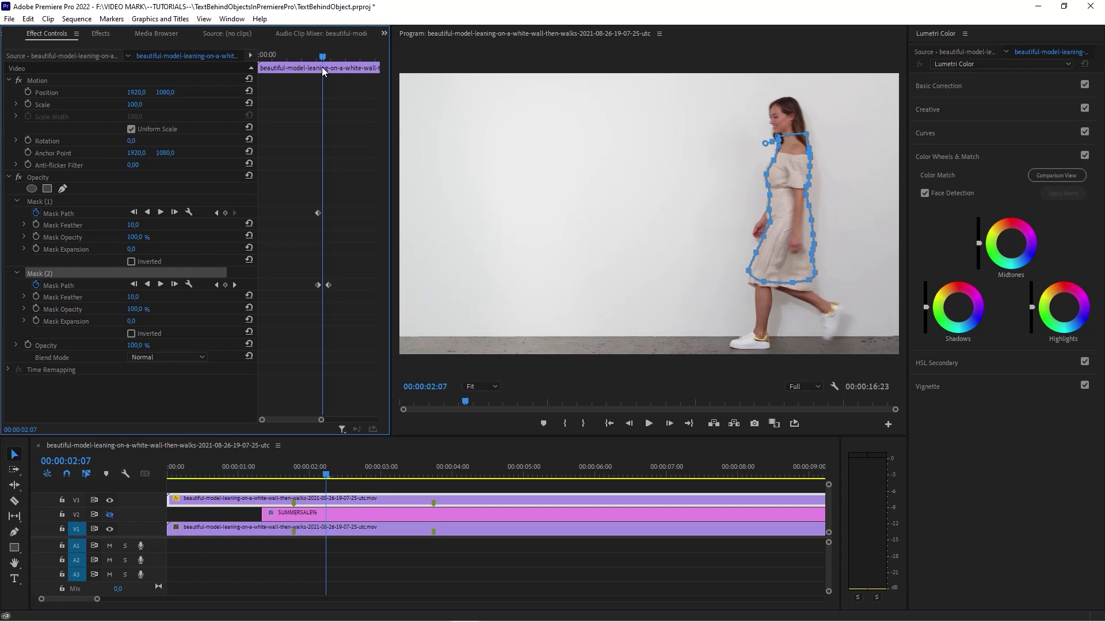
drag(320, 424, 306, 420)
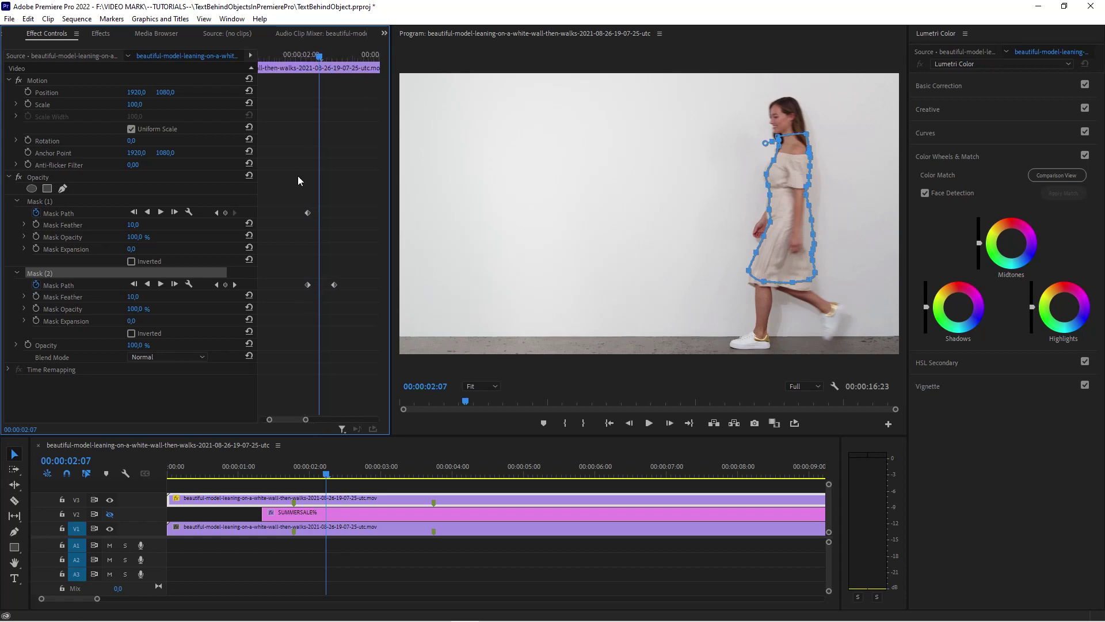
mouse_move(324, 59)
mouse_down()
mouse_move(332, 56)
mouse_move(317, 57)
mouse_move(330, 64)
mouse_move(321, 70)
mouse_up()
mouse_move(320, 67)
mouse_down()
mouse_move(309, 65)
mouse_move(334, 62)
mouse_move(300, 67)
mouse_move(321, 66)
mouse_up()
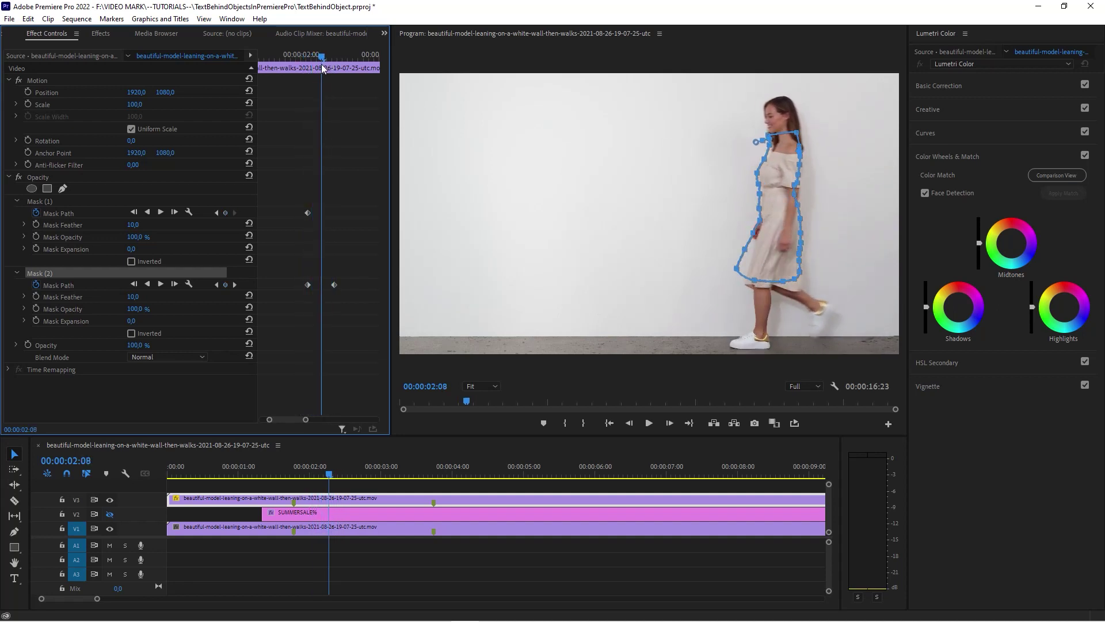
Select the arm mask, Mask (1), and view the Program monitor at 100%.
click(35, 202)
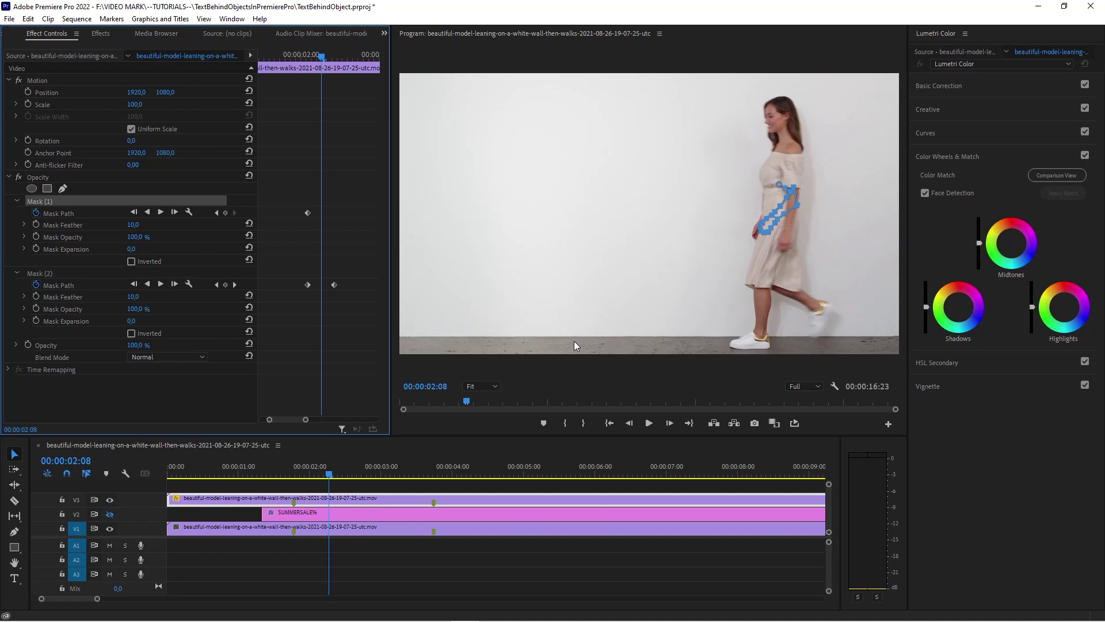
click(488, 387)
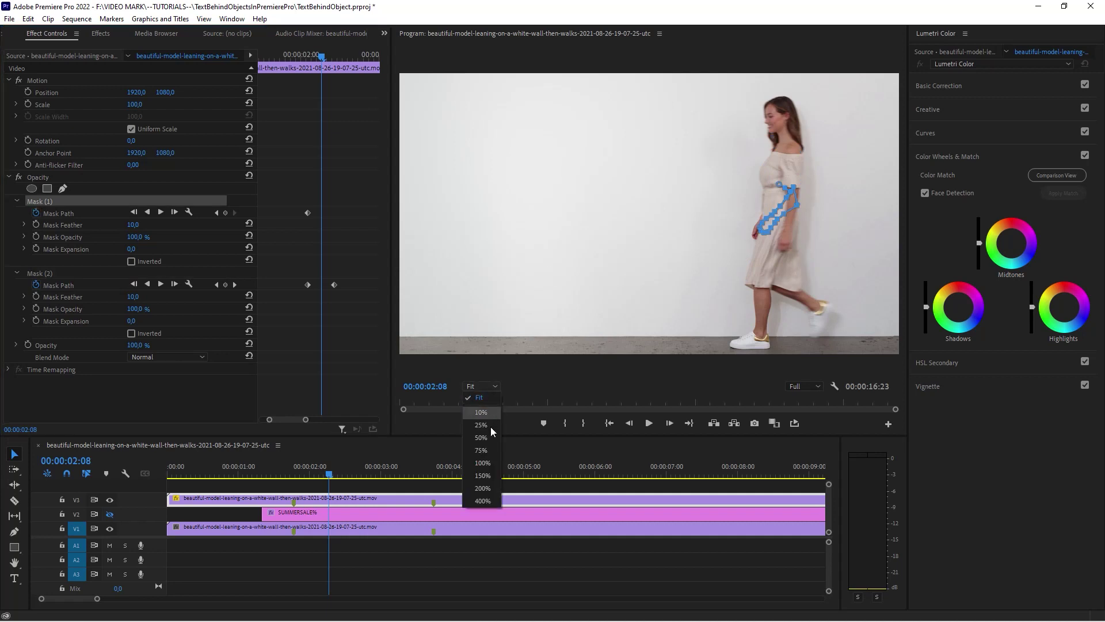
click(491, 461)
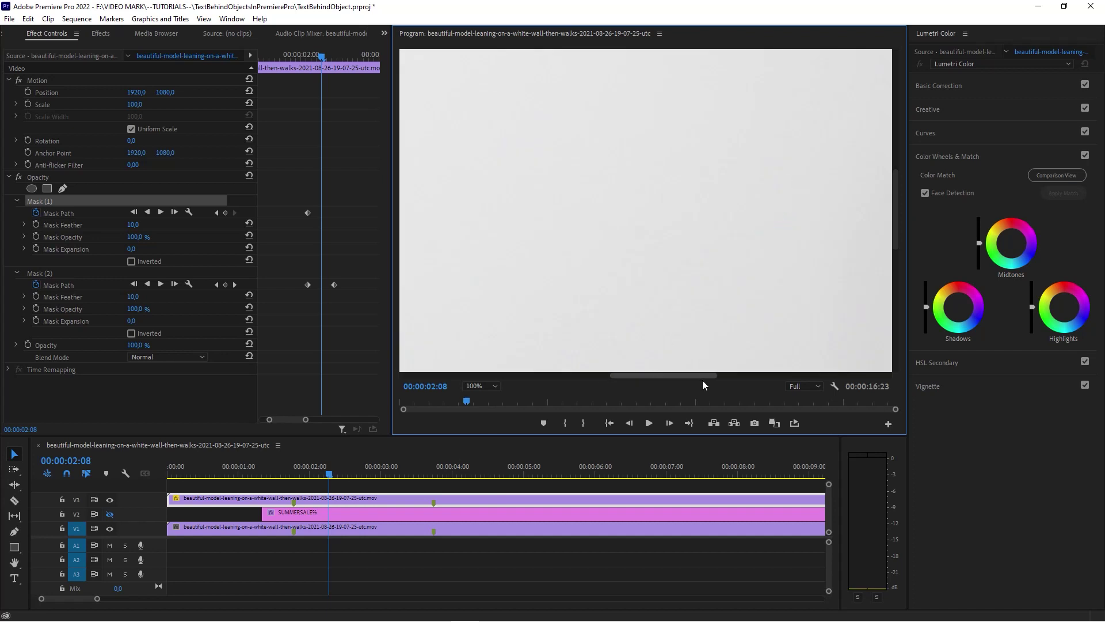
drag(702, 380, 780, 381)
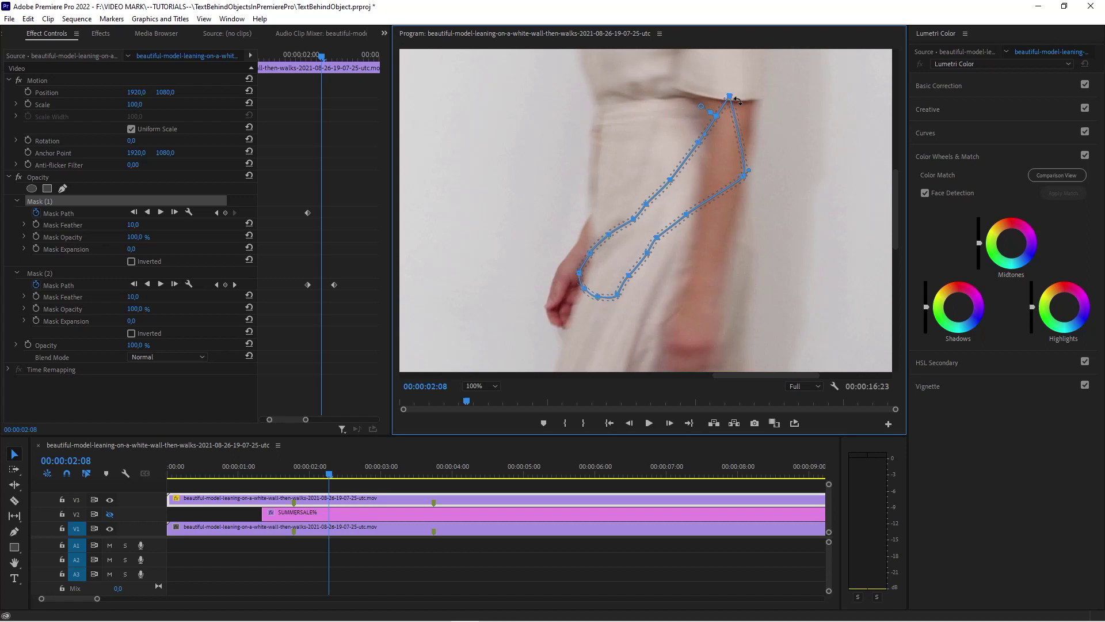
Rotate Mask (1) counter-clockwise and move it onto the model's arm at 02:08.
drag(737, 100, 700, 86)
drag(694, 140, 633, 161)
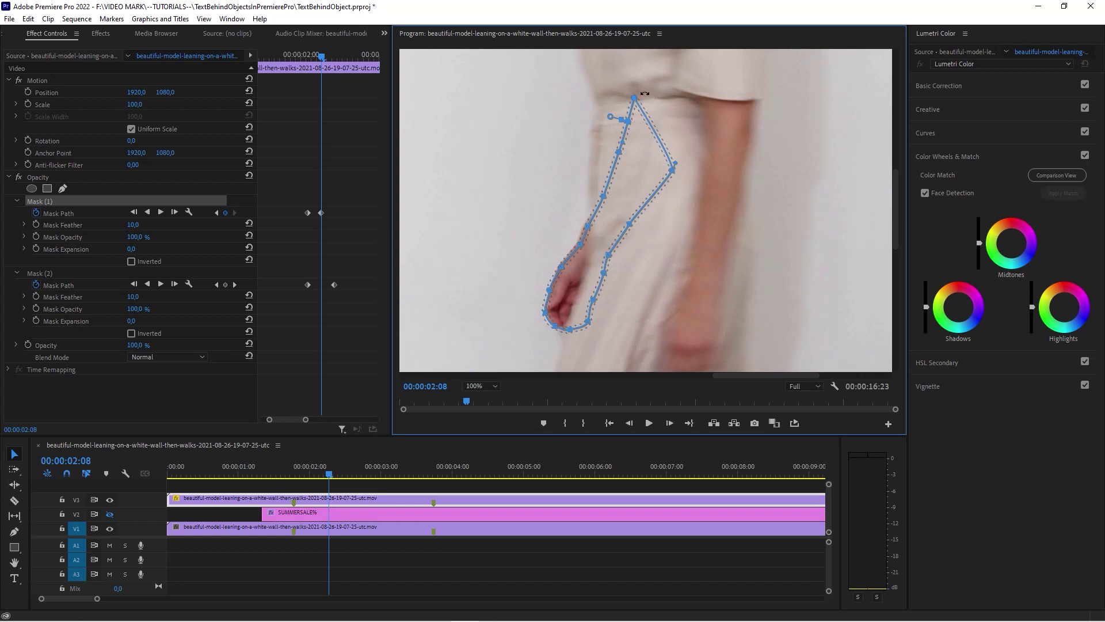
drag(644, 99, 628, 90)
drag(634, 165, 628, 160)
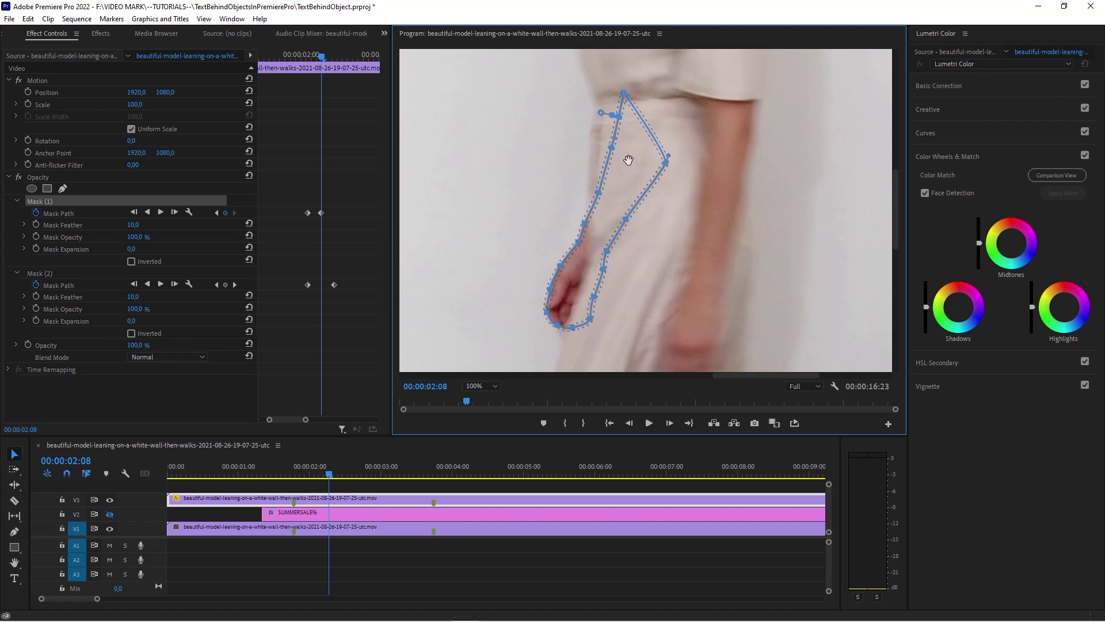
At 02:04, shift Mask (1) left to fit the arm, then check frame 02:05.
click(322, 58)
drag(323, 59, 313, 61)
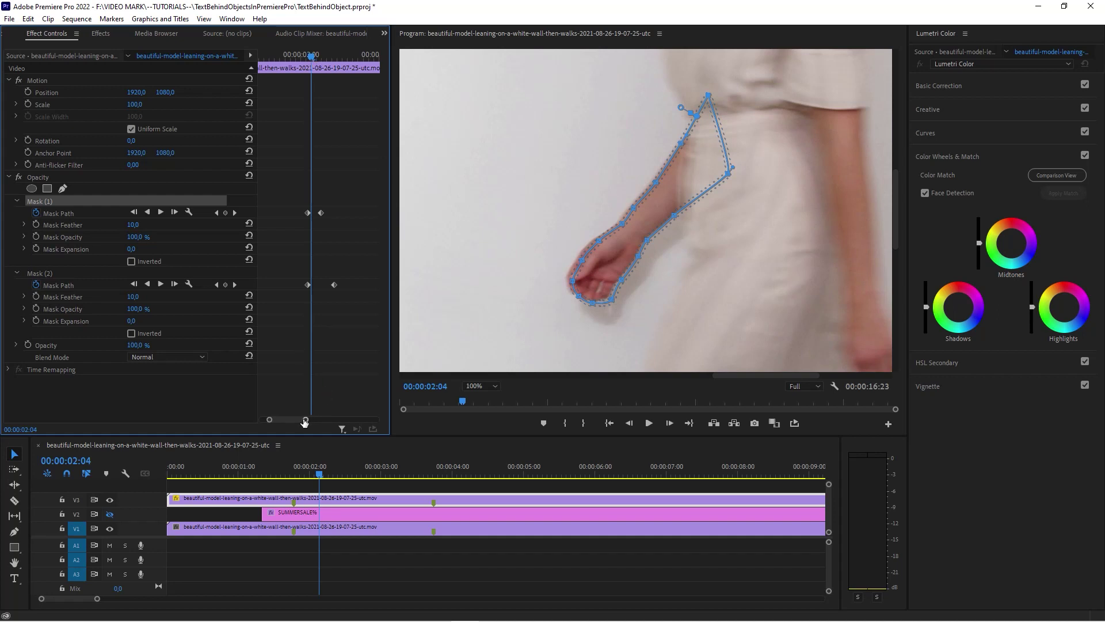
drag(306, 419, 292, 420)
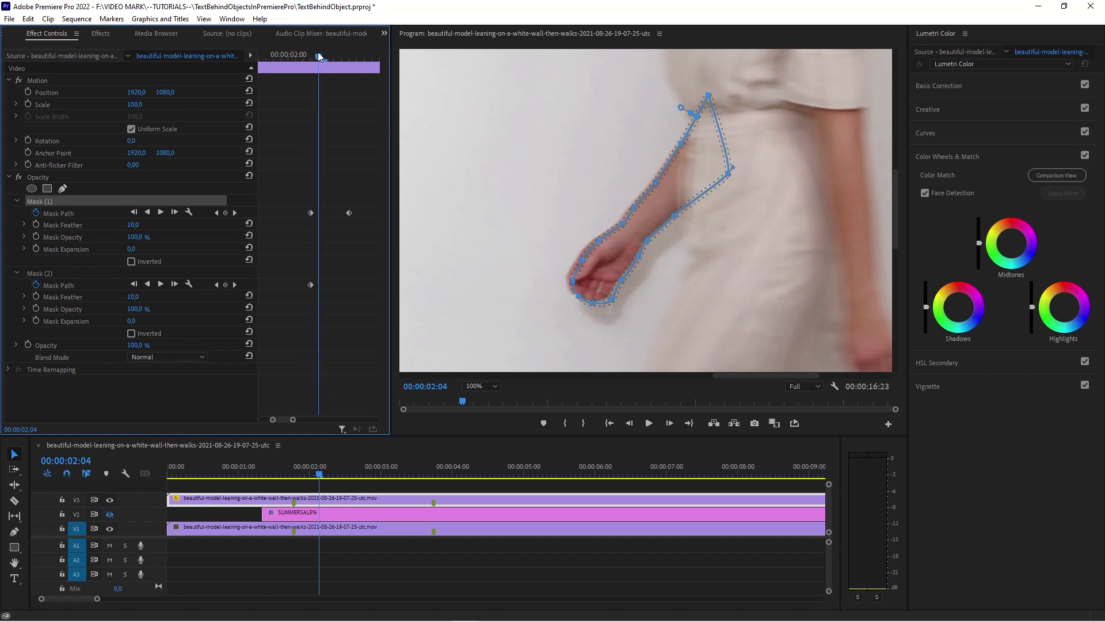
mouse_move(318, 52)
mouse_down()
mouse_move(336, 57)
mouse_move(322, 64)
mouse_up()
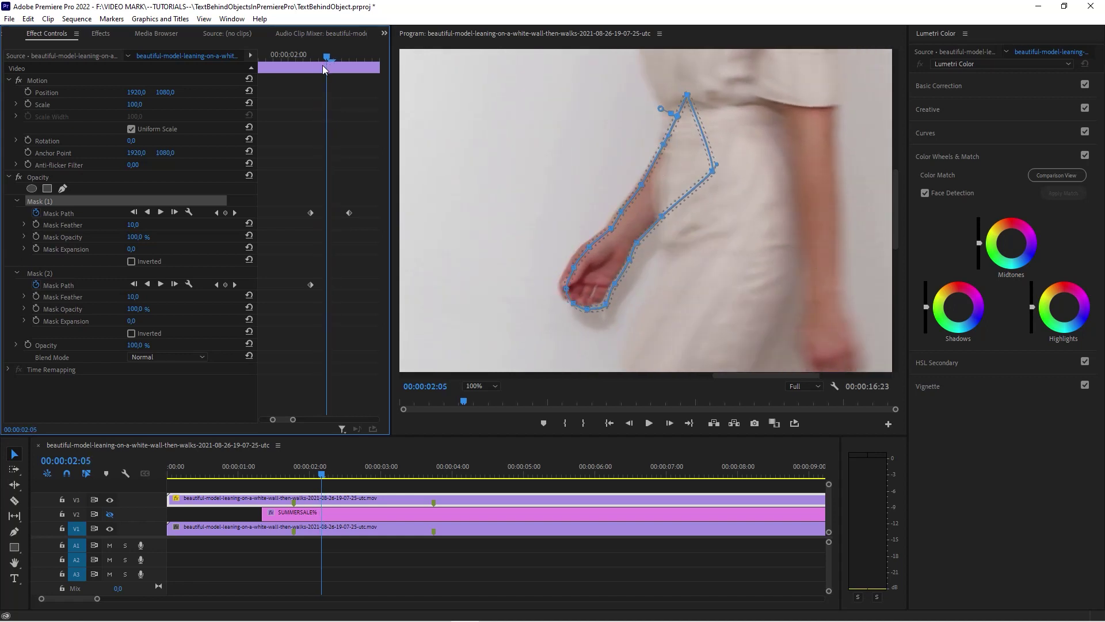
drag(668, 185, 660, 185)
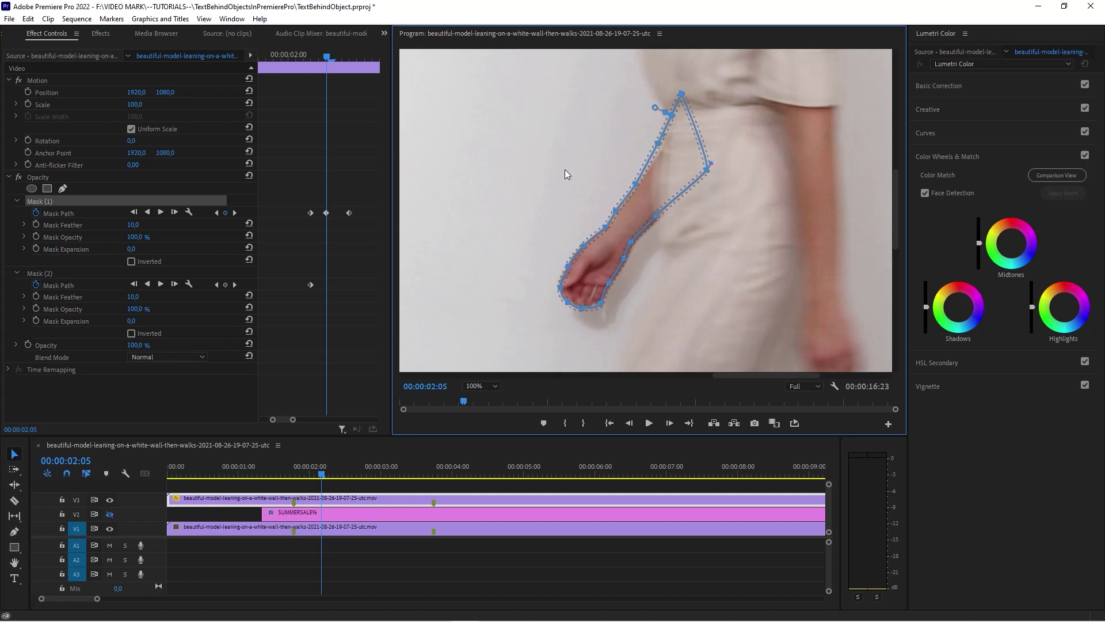
drag(330, 56, 321, 86)
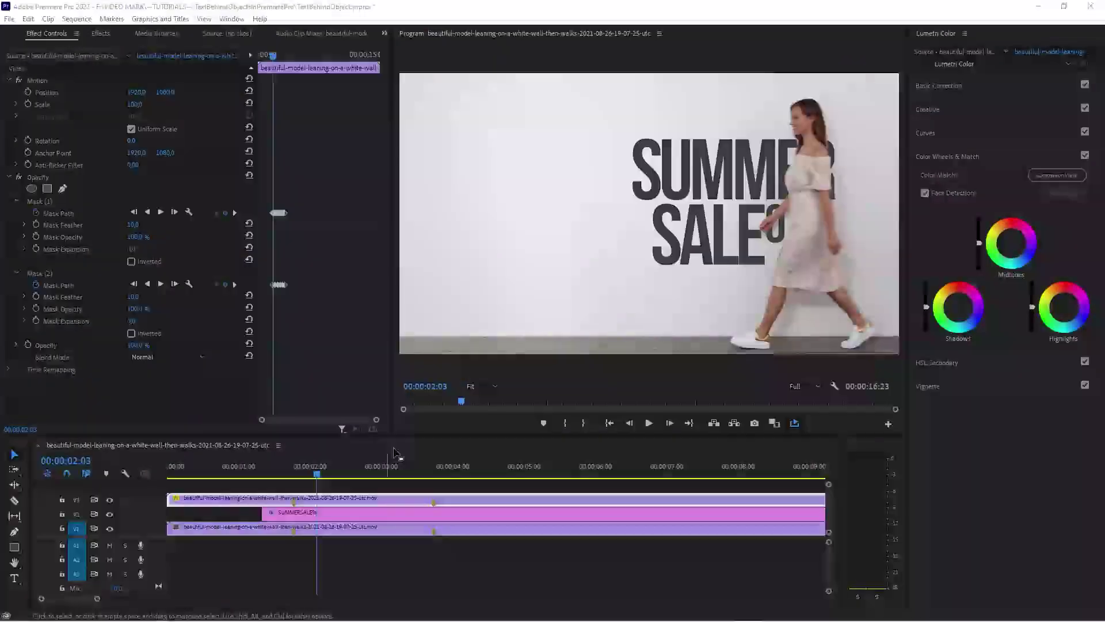
Toggle the body and arm mask outlines and deselect the top video clip.
drag(377, 422, 329, 421)
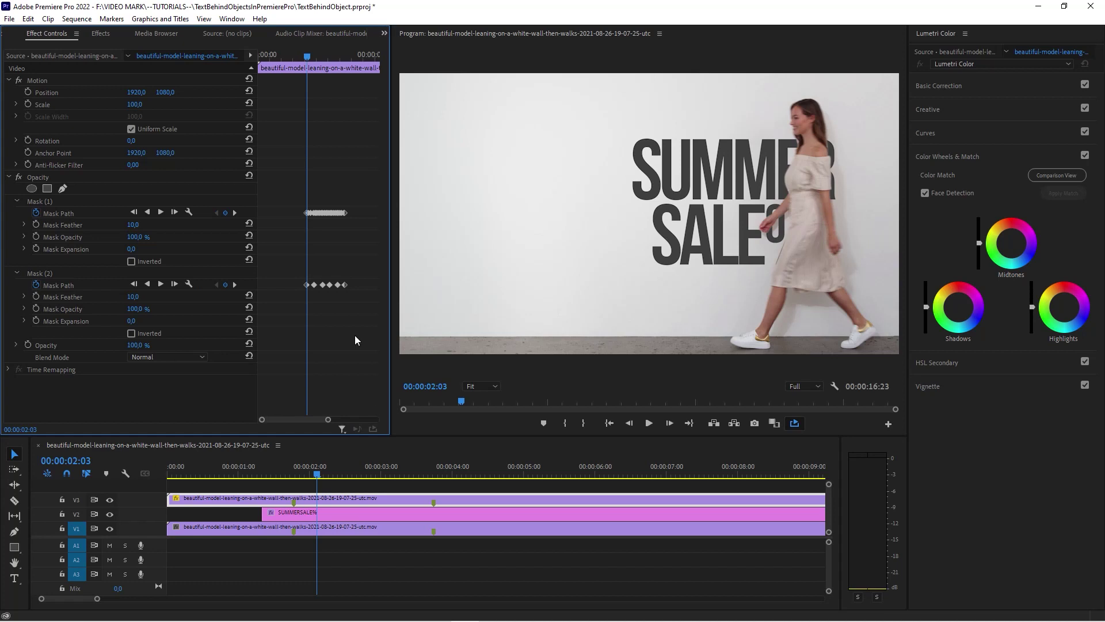
click(42, 274)
click(43, 202)
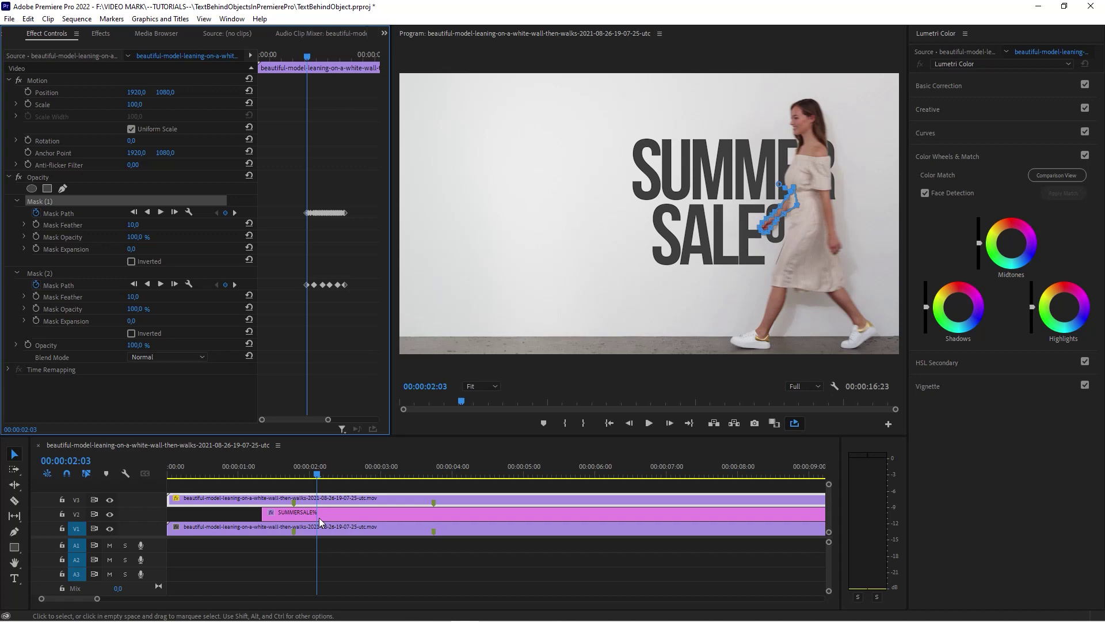
click(340, 523)
Mark In and Out points around the model's walk-past and play that range.
drag(316, 473, 288, 472)
key(i)
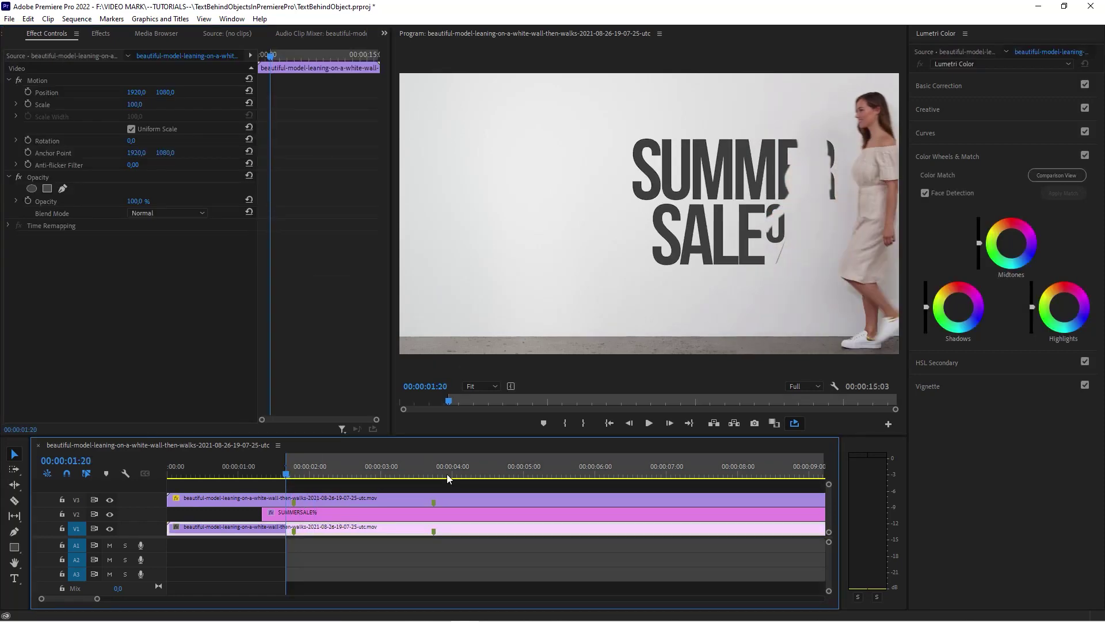
click(446, 473)
key(o)
key(ctrl+k)
click(650, 424)
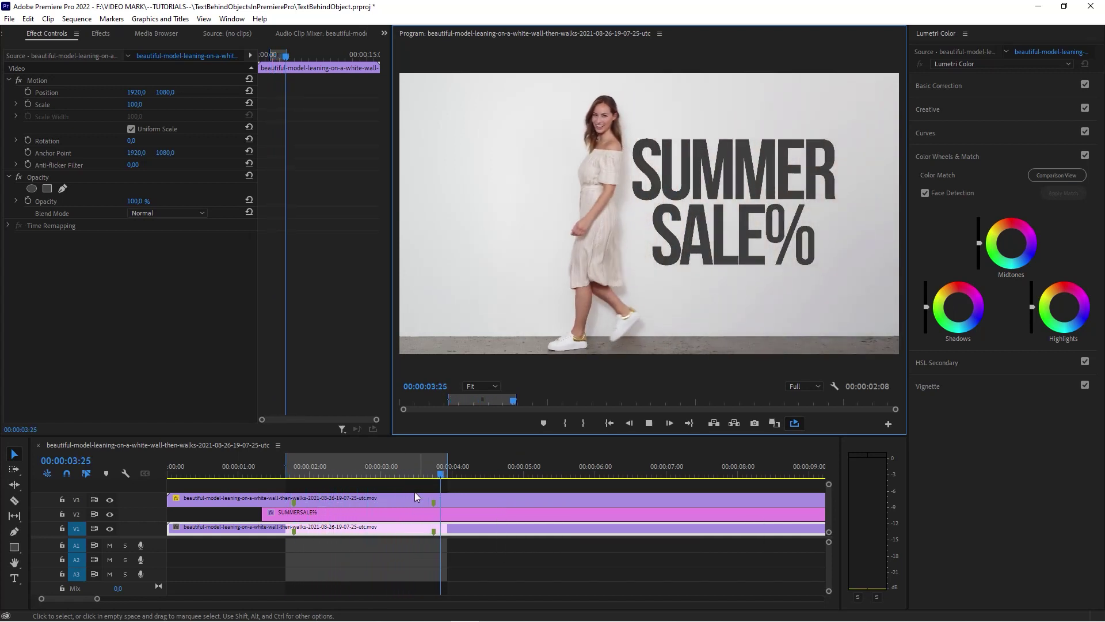
click(356, 471)
click(359, 499)
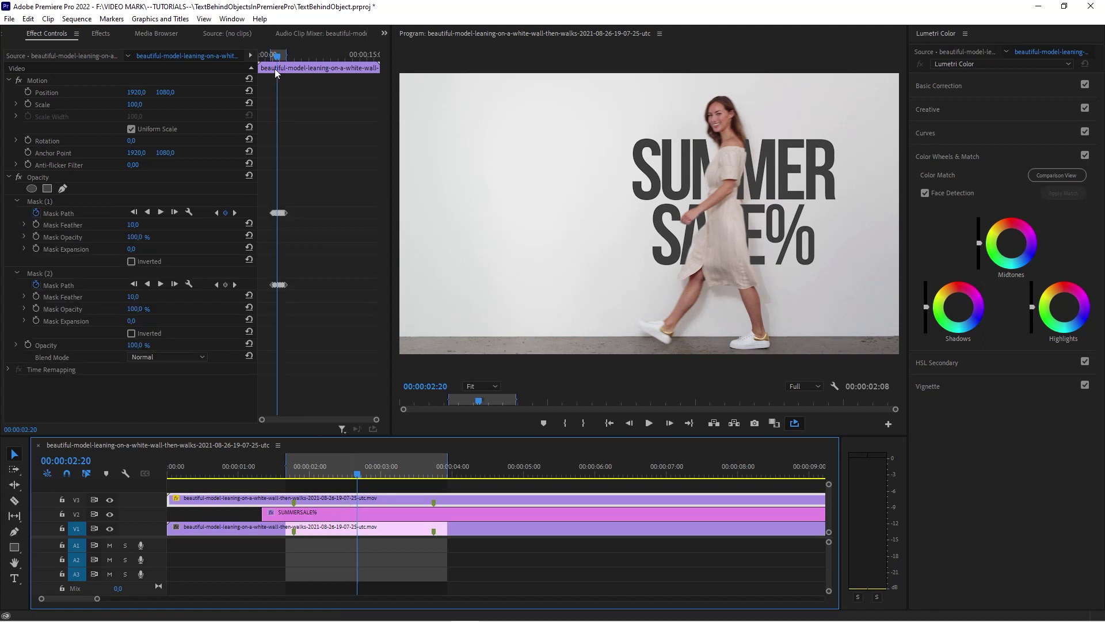
drag(279, 56, 275, 56)
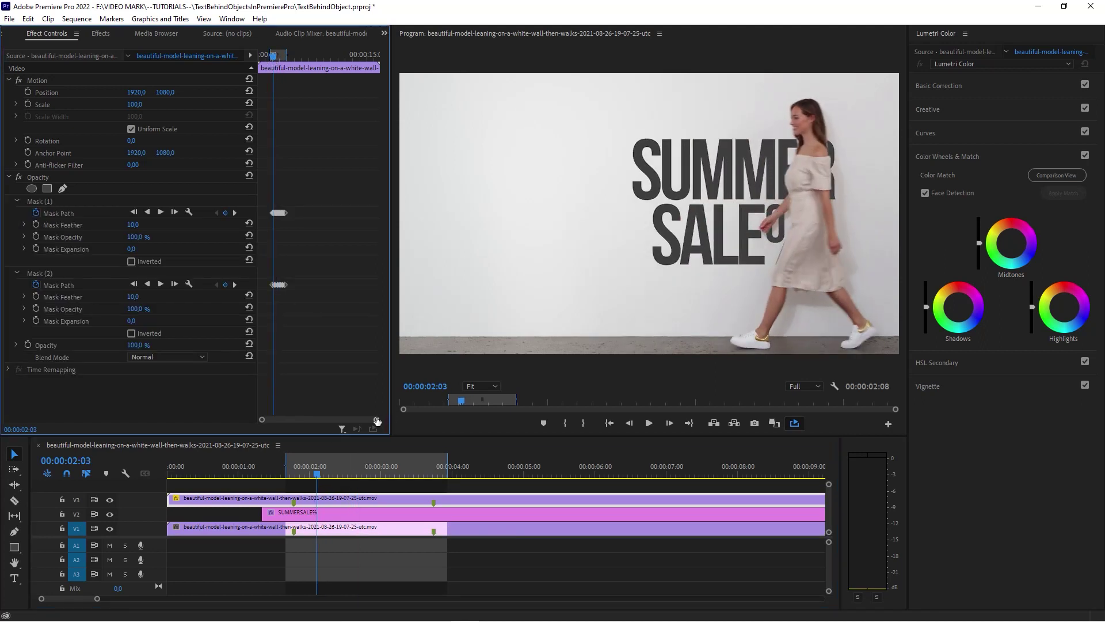
drag(376, 419, 320, 419)
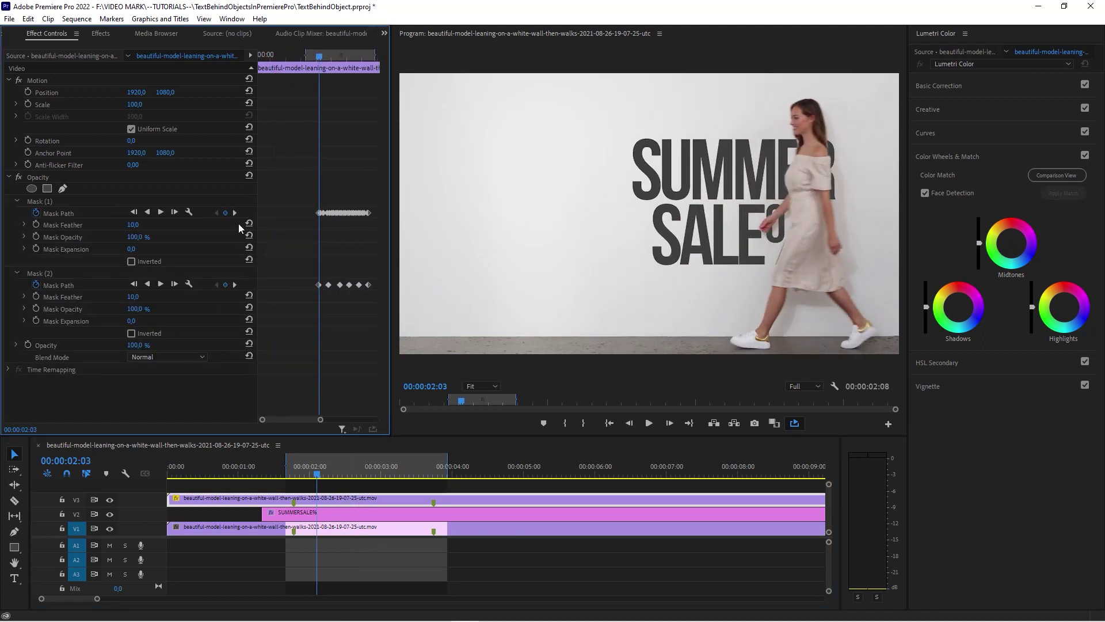
click(42, 202)
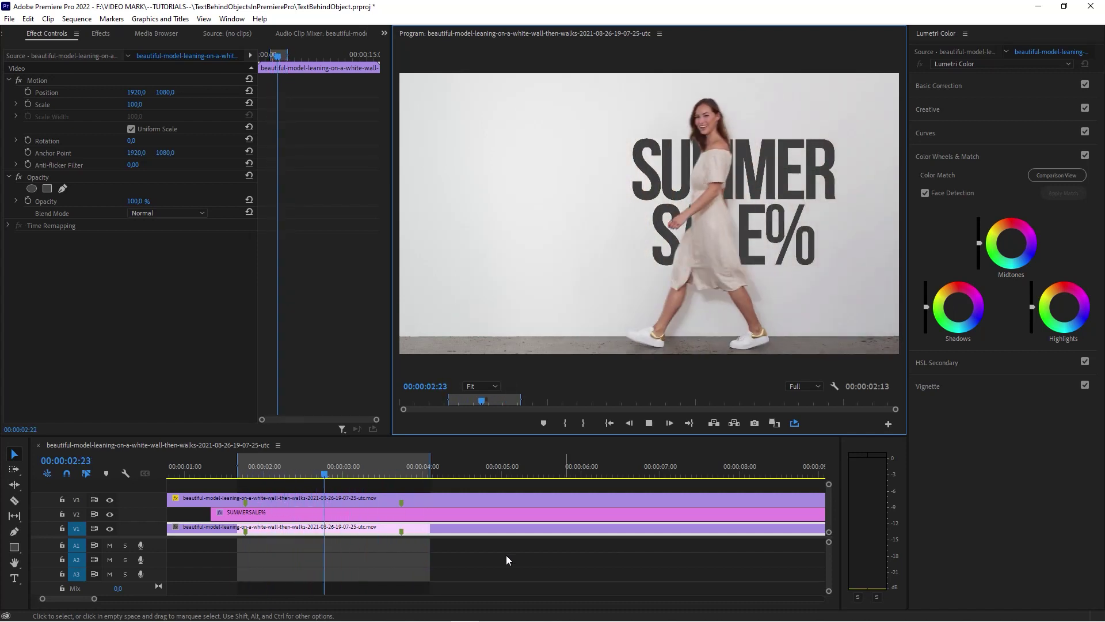
key(space)
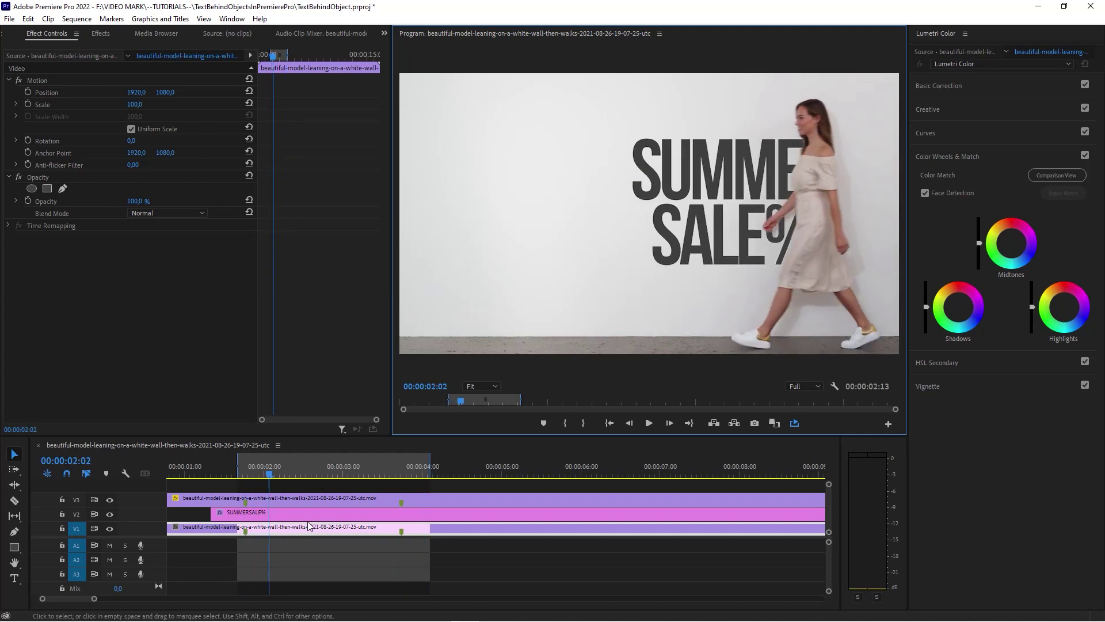
click(298, 473)
click(320, 500)
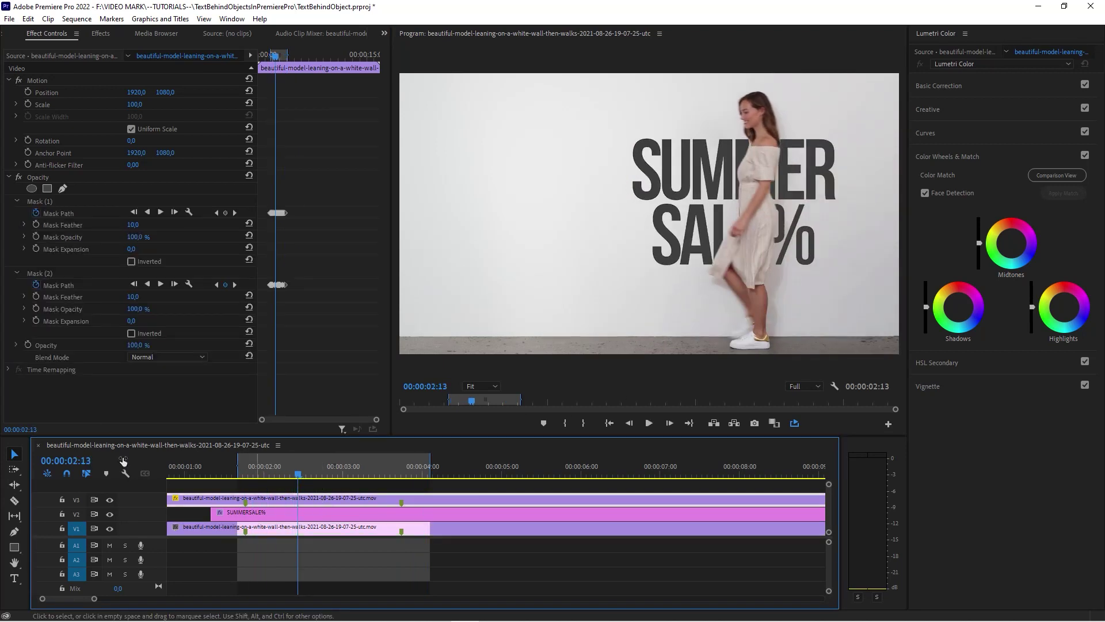
click(41, 203)
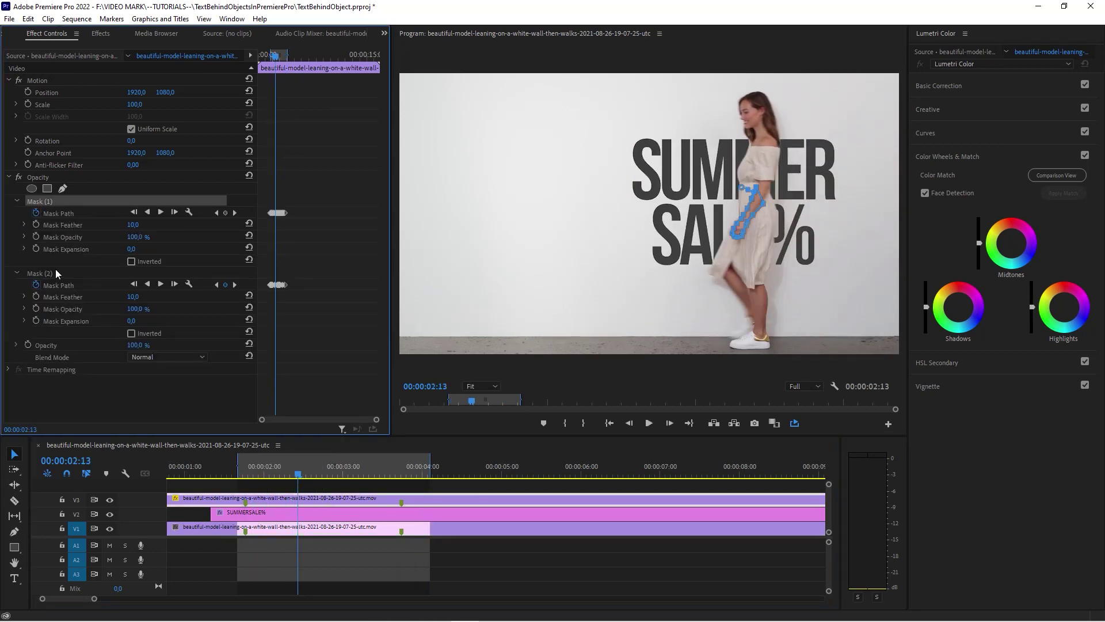
click(411, 561)
click(282, 500)
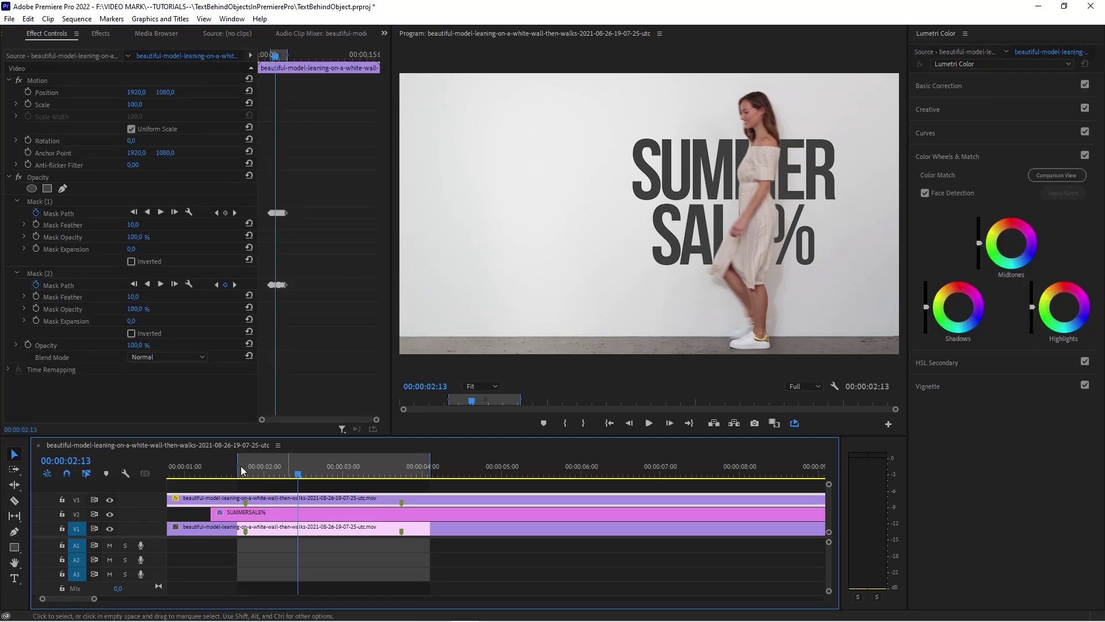
click(50, 203)
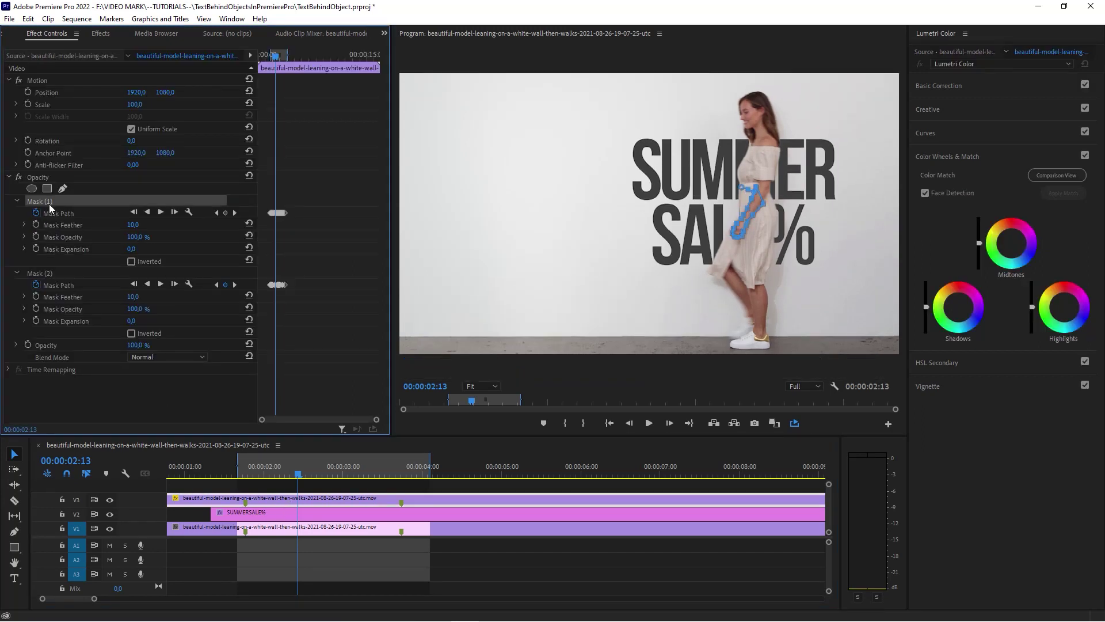
click(39, 274)
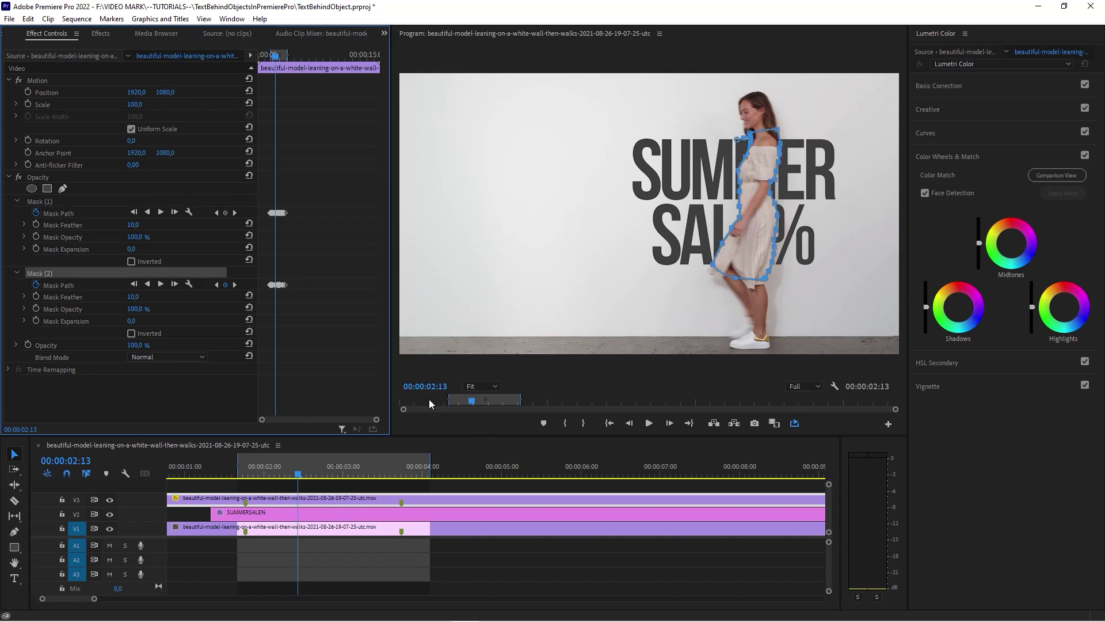
click(306, 503)
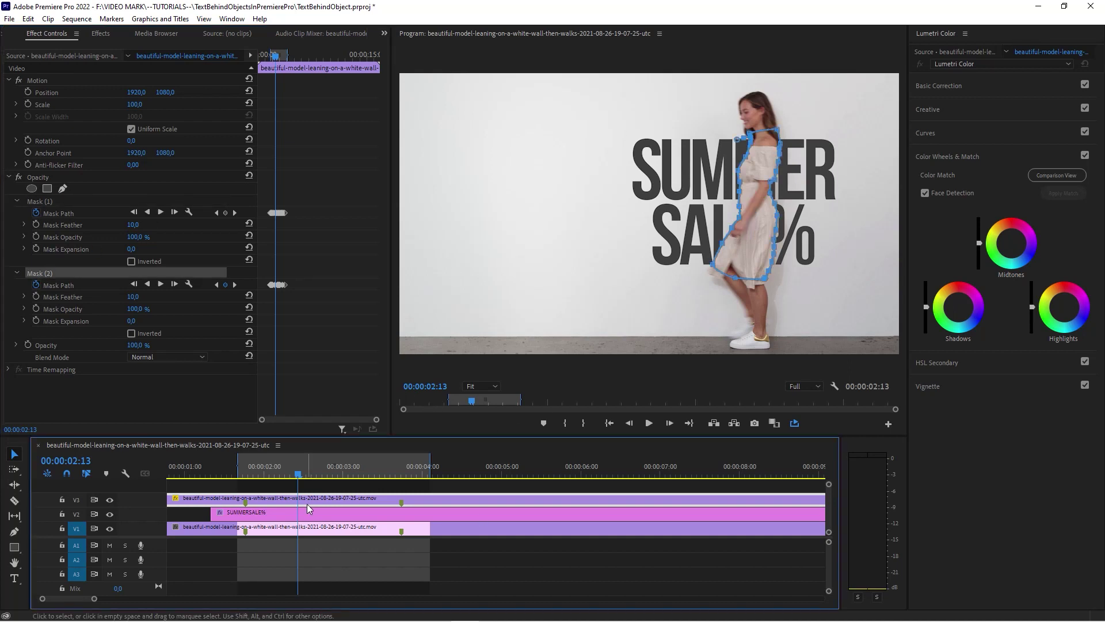